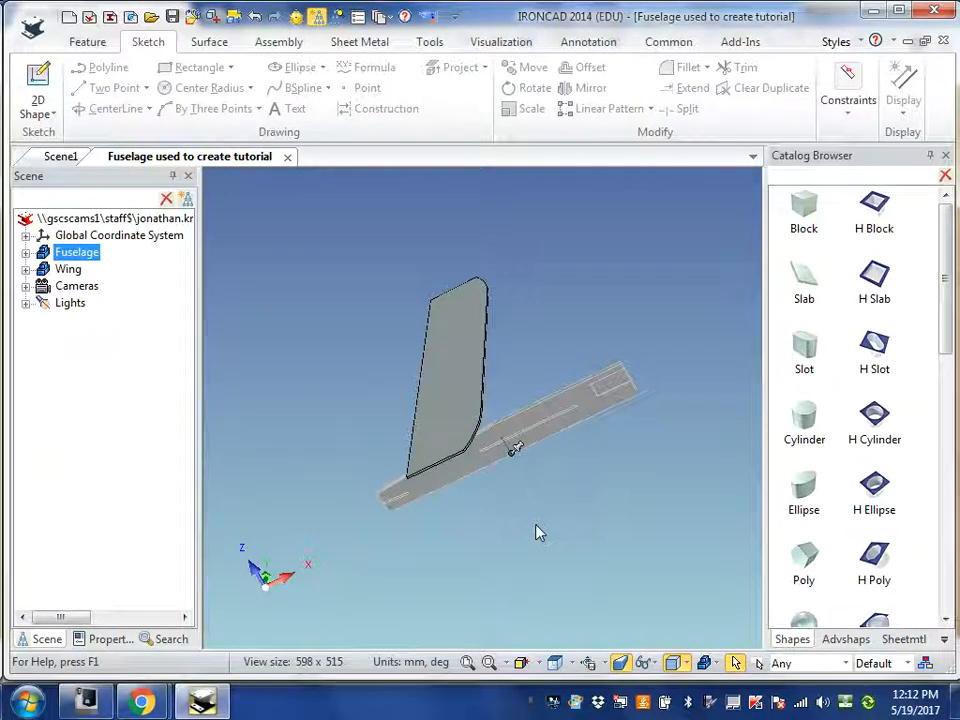
Place a Block shape in the empty space above the fuselage's tapered end, as a separate part.
{"action": "left_click", "coordinate": [469, 665]}
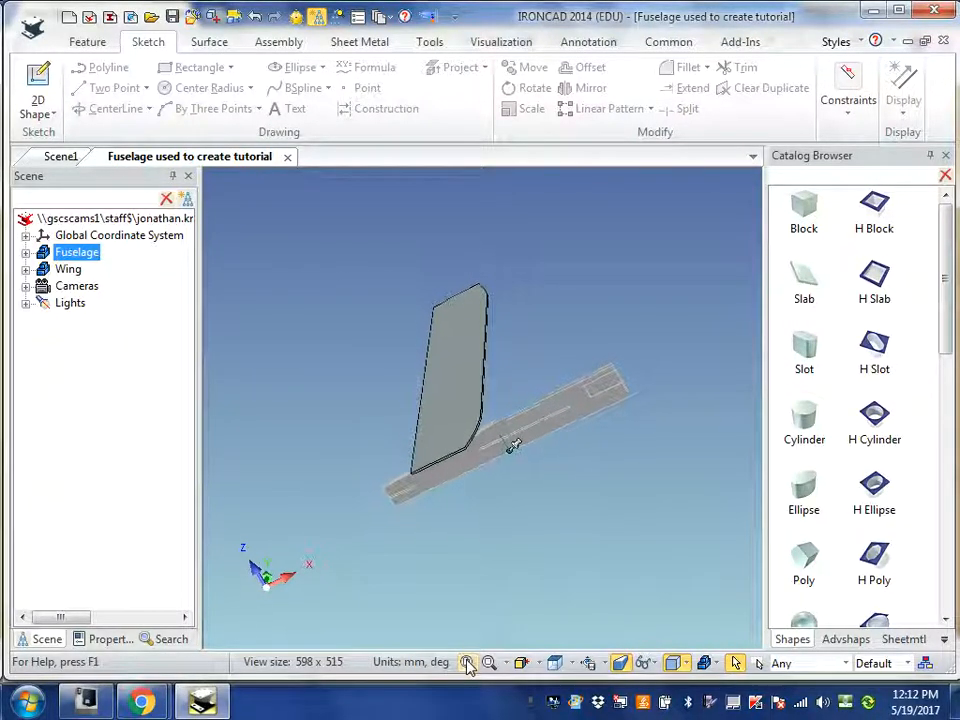
{"action": "left_click", "coordinate": [569, 664]}
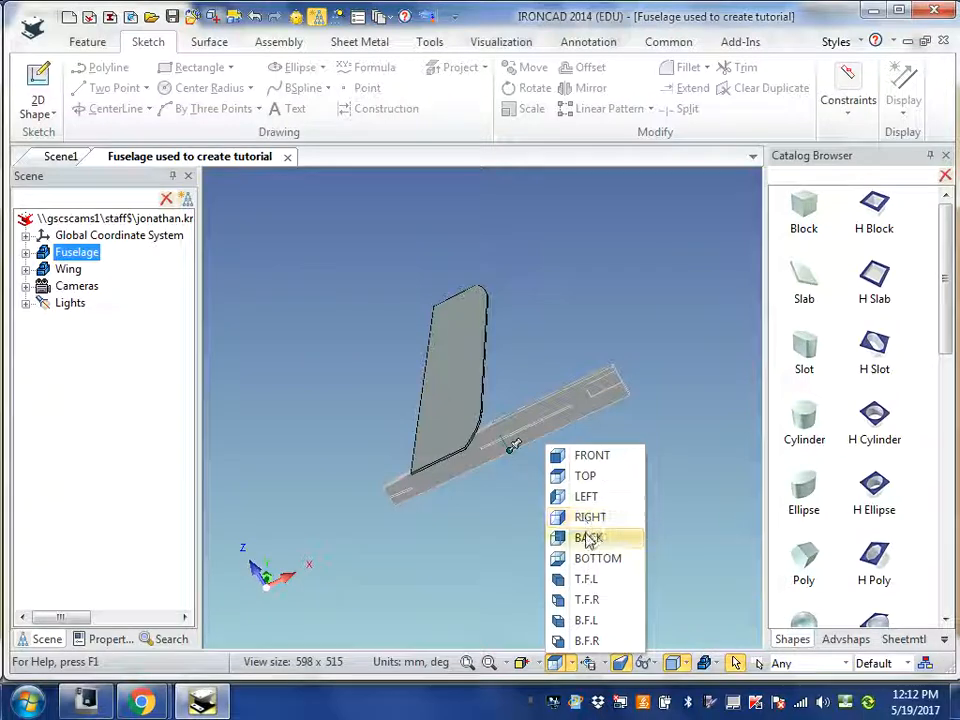
{"action": "left_click", "coordinate": [592, 457]}
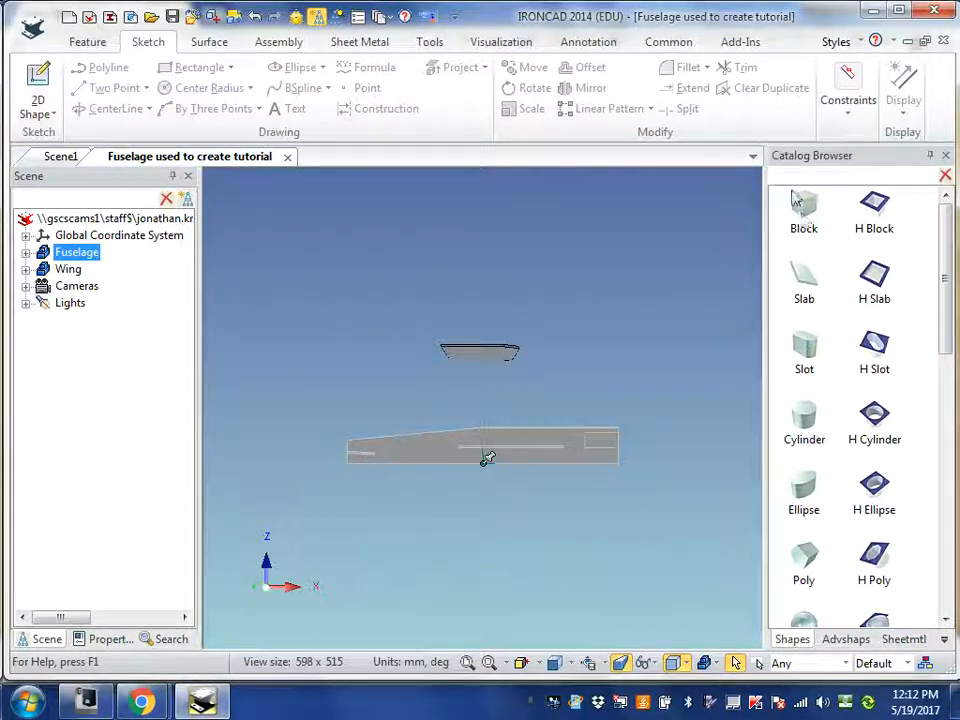
{"action": "left_click_drag", "start_coordinate": [704, 284], "coordinate": [334, 333]}
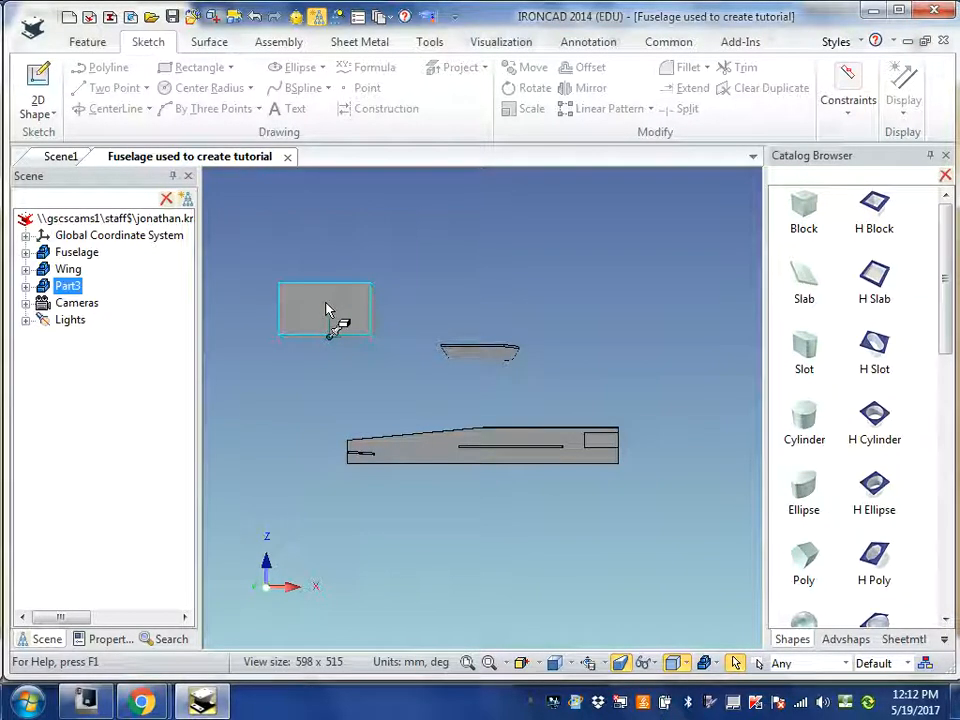
Resize the new block to a length of 25 mm, a width of 78 mm and a height of 1 mm.
{"action": "left_click", "coordinate": [328, 312]}
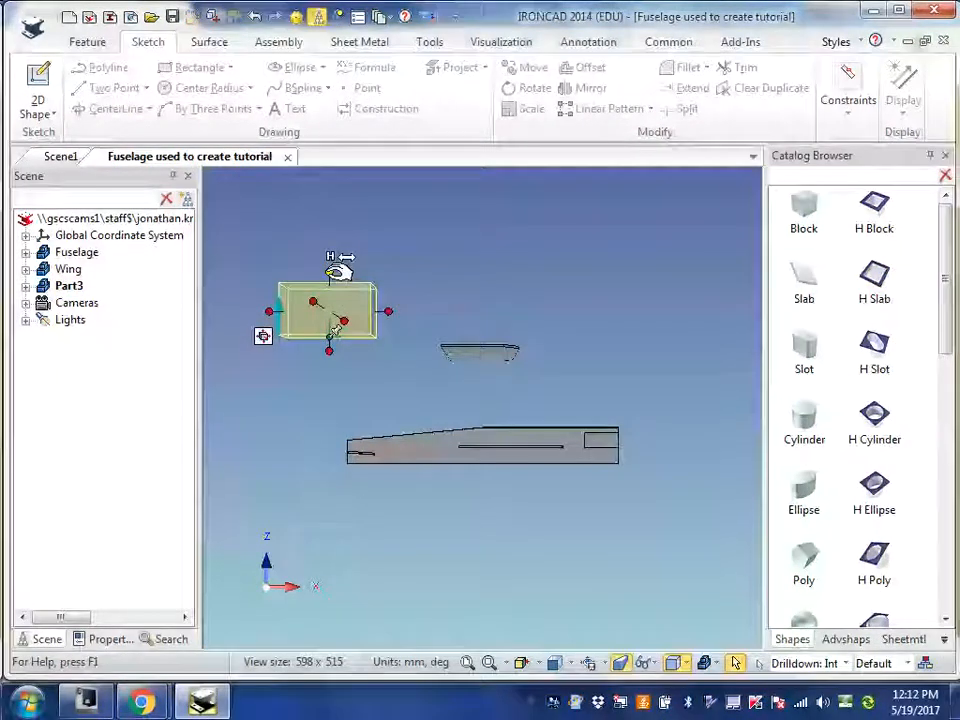
{"action": "right_click", "coordinate": [330, 273]}
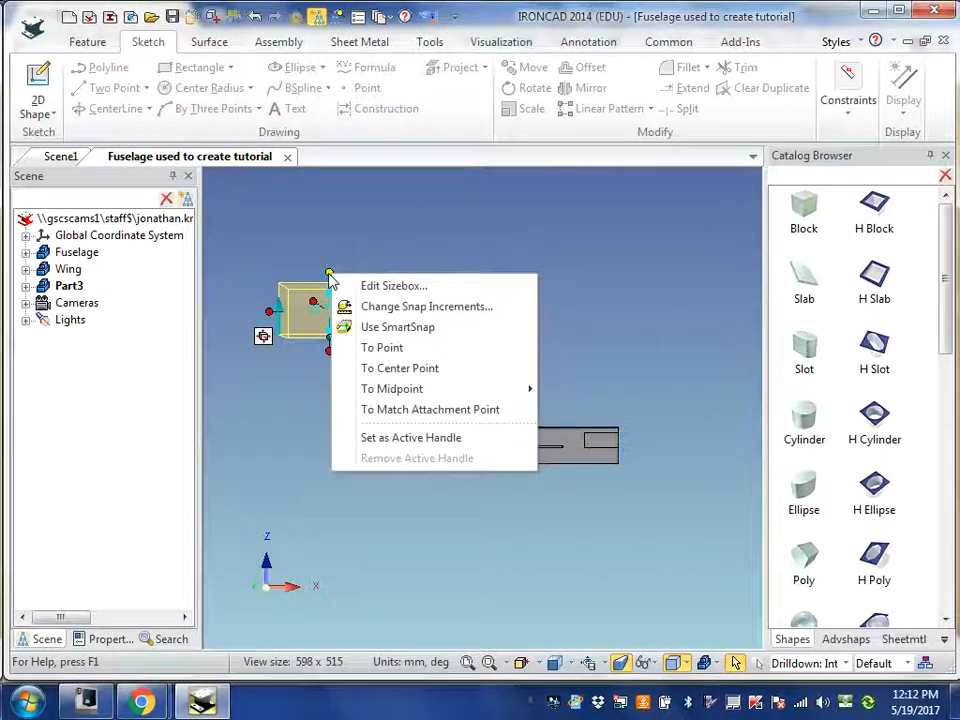
{"action": "left_click", "coordinate": [388, 288]}
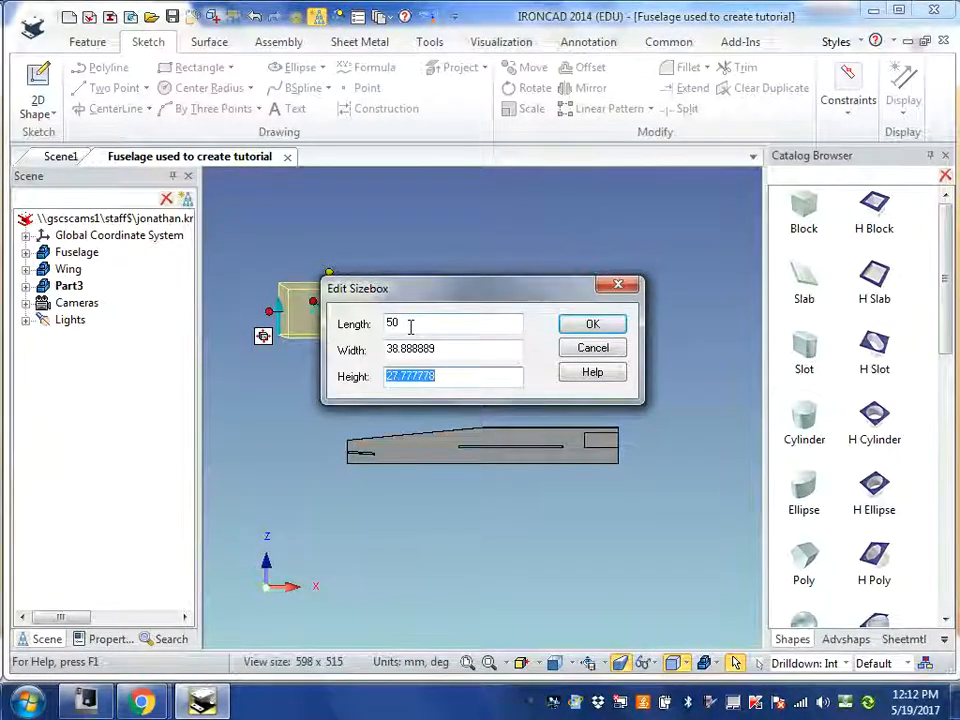
{"action": "left_click_drag", "start_coordinate": [454, 349], "coordinate": [364, 344]}
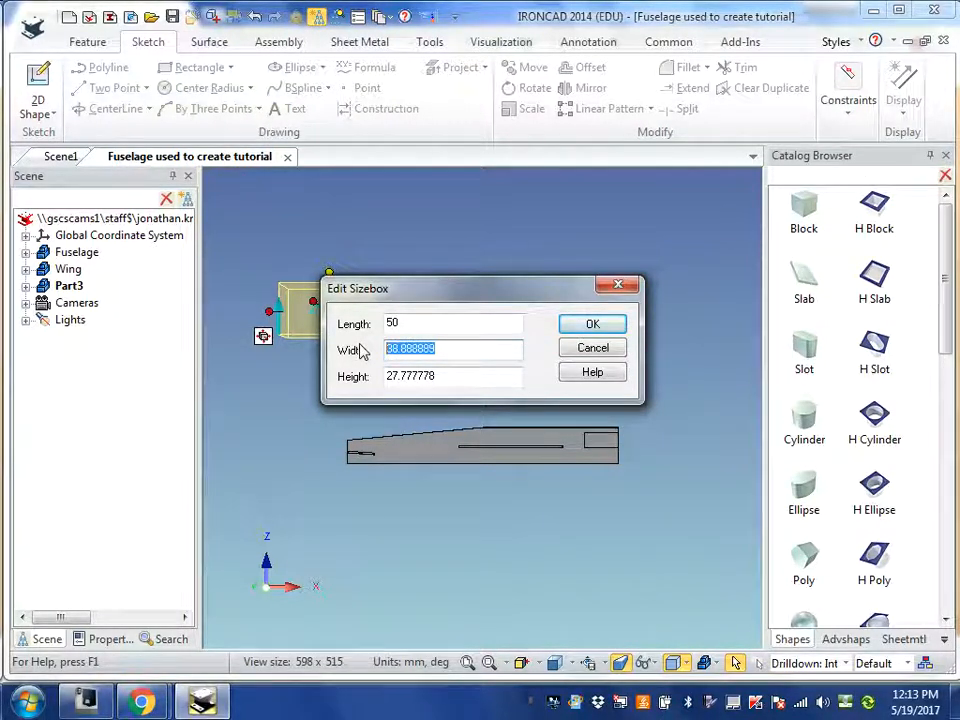
{"action": "type", "text": "78"}
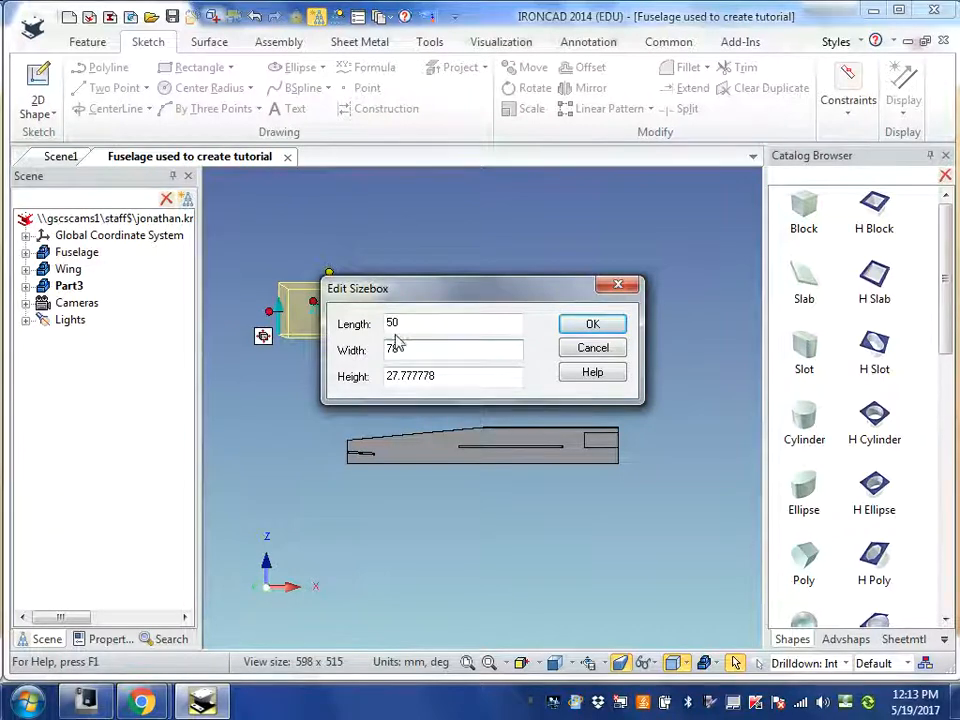
{"action": "left_click_drag", "start_coordinate": [405, 324], "coordinate": [381, 325]}
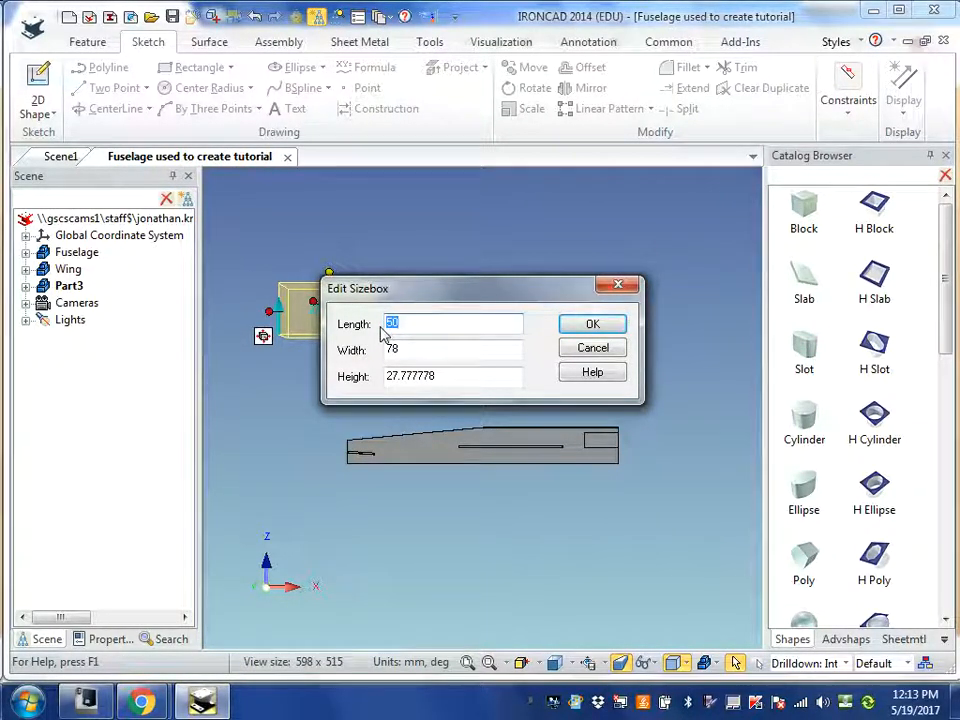
{"action": "type", "text": "25"}
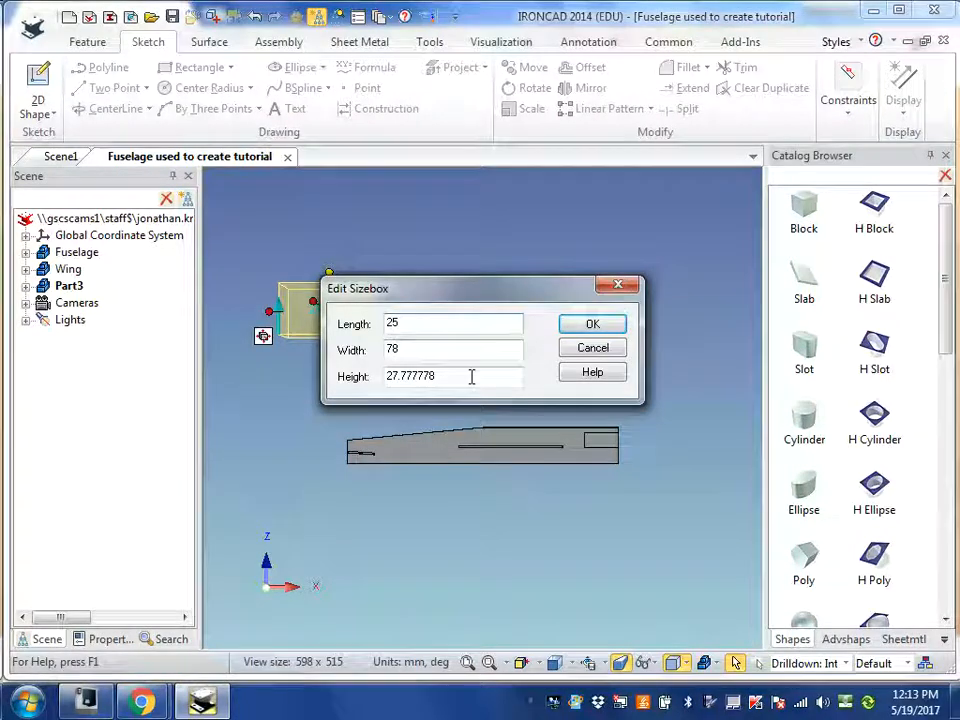
{"action": "left_click_drag", "start_coordinate": [462, 376], "coordinate": [360, 374]}
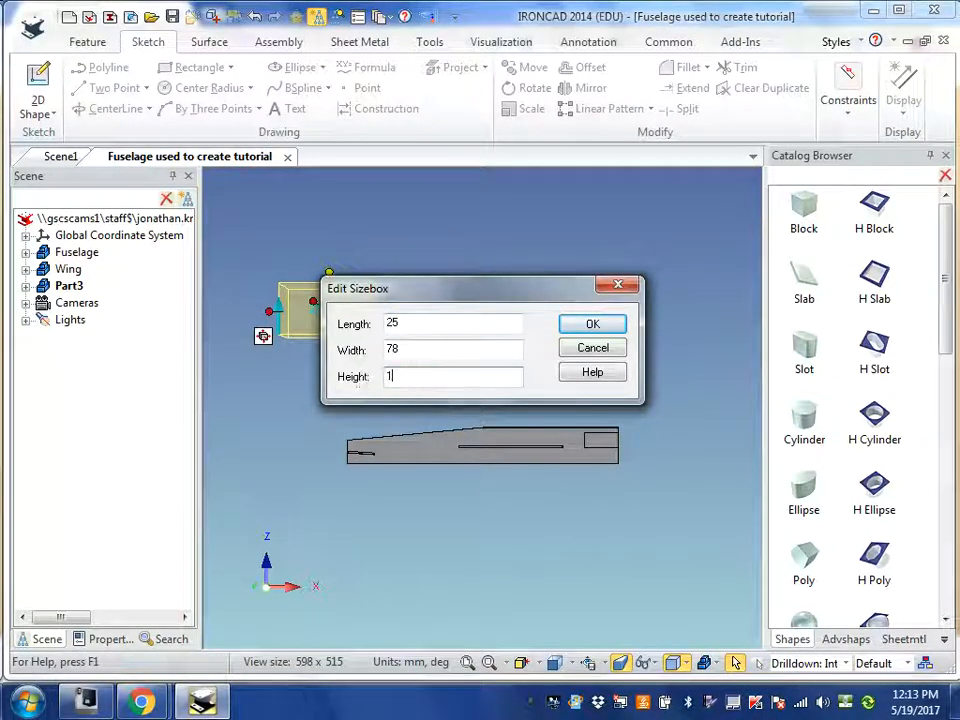
{"action": "left_click", "coordinate": [592, 328]}
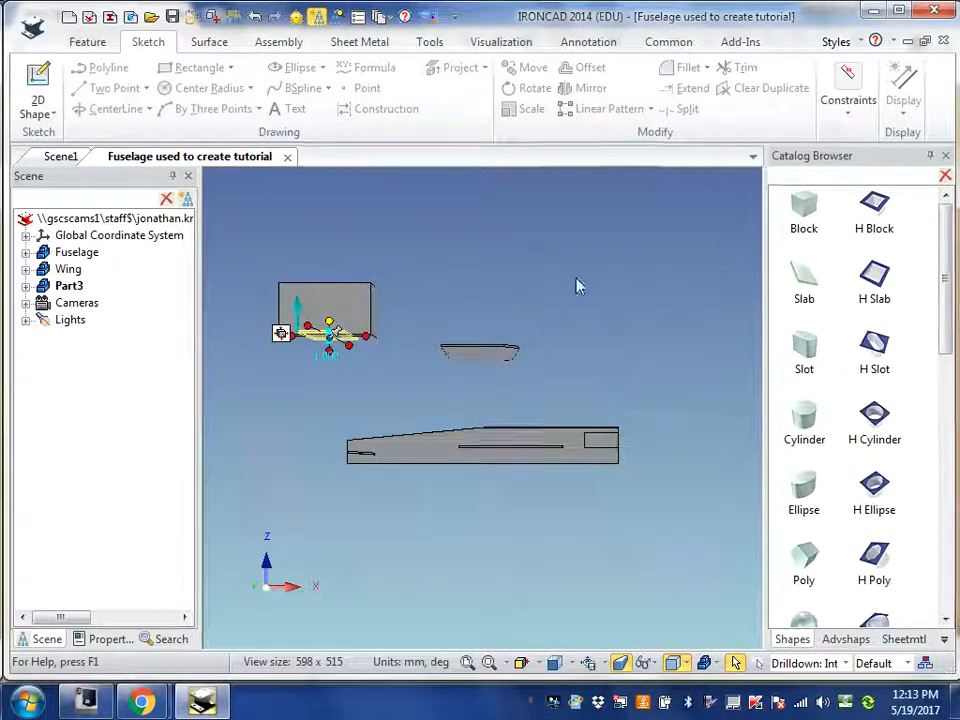
{"action": "left_click", "coordinate": [455, 233]}
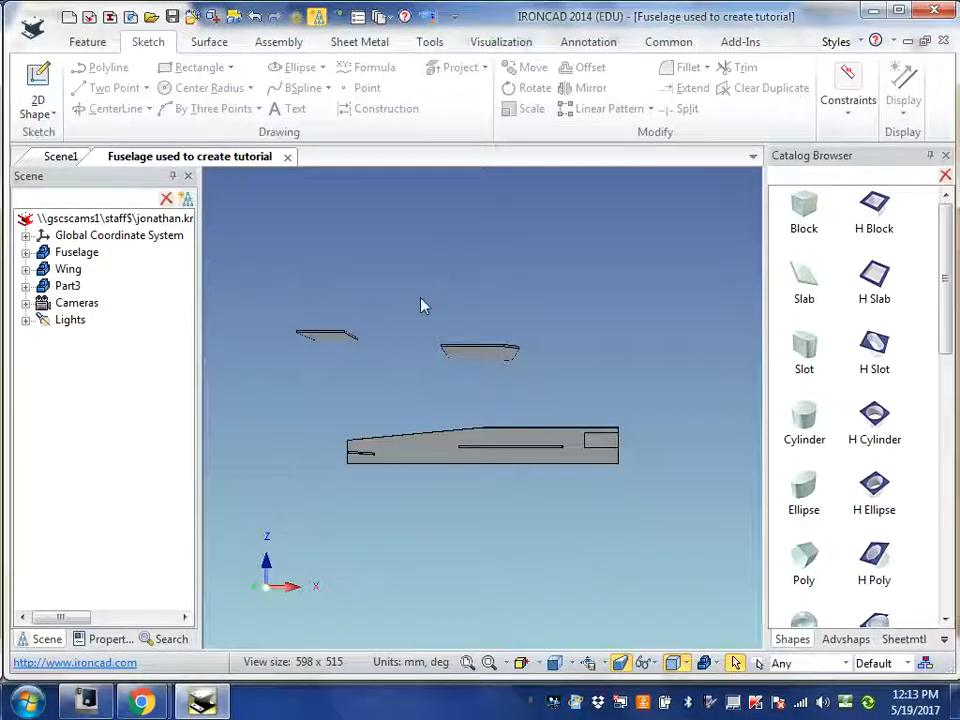
Hide the Wing and Fuselage parts, leaving only the new thin block displayed in the scene.
{"action": "left_click", "coordinate": [506, 662]}
{"action": "left_click", "coordinate": [520, 639]}
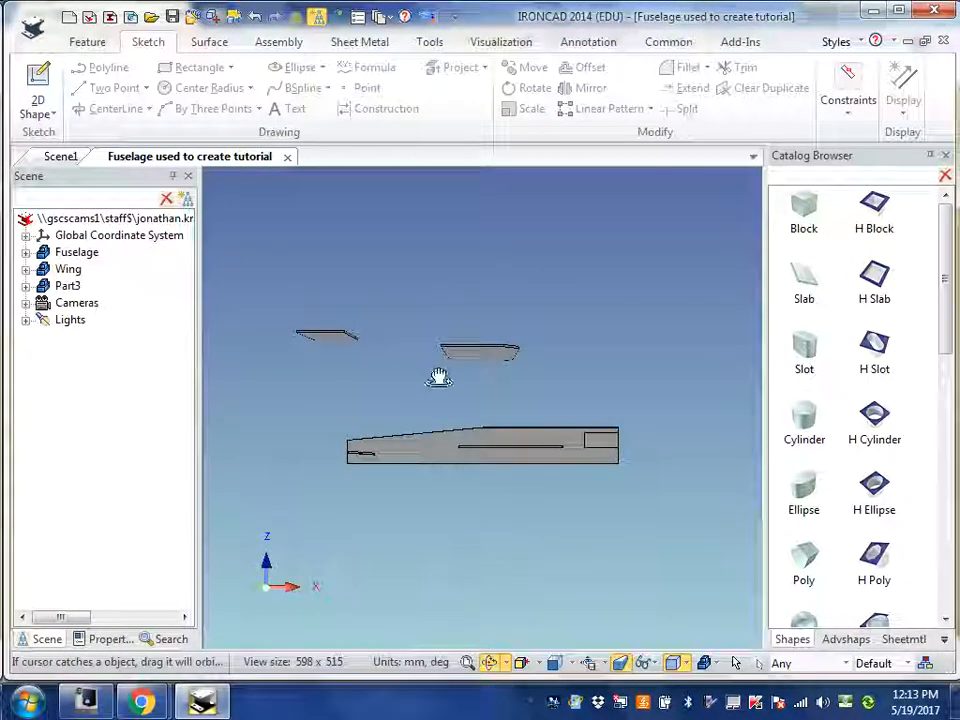
{"action": "left_click_drag", "start_coordinate": [448, 321], "coordinate": [448, 354]}
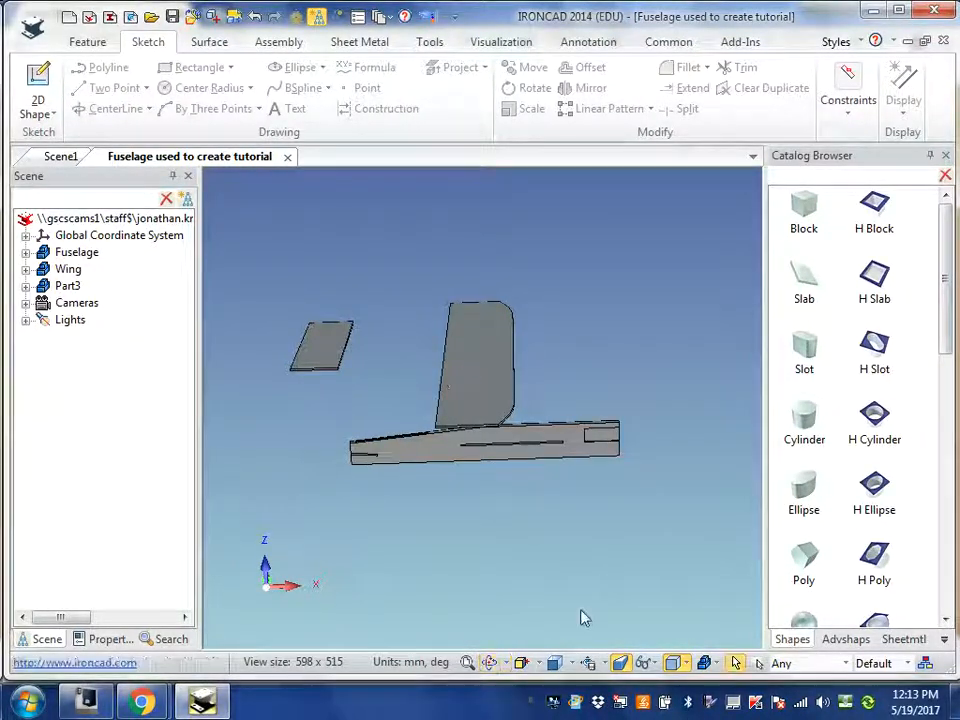
{"action": "left_click", "coordinate": [566, 663]}
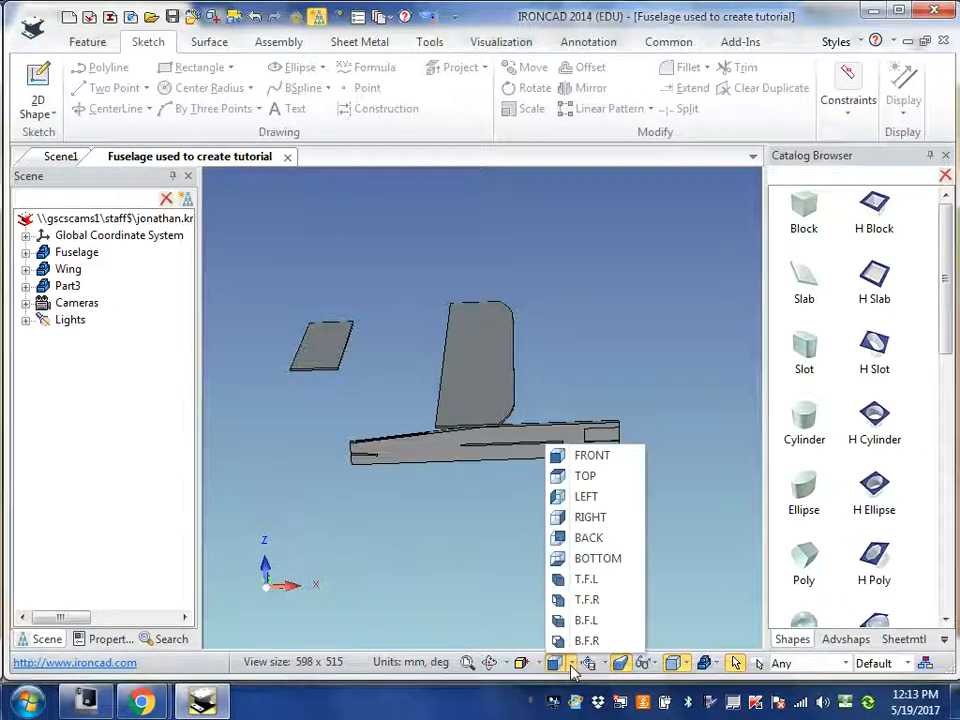
{"action": "left_click", "coordinate": [582, 477]}
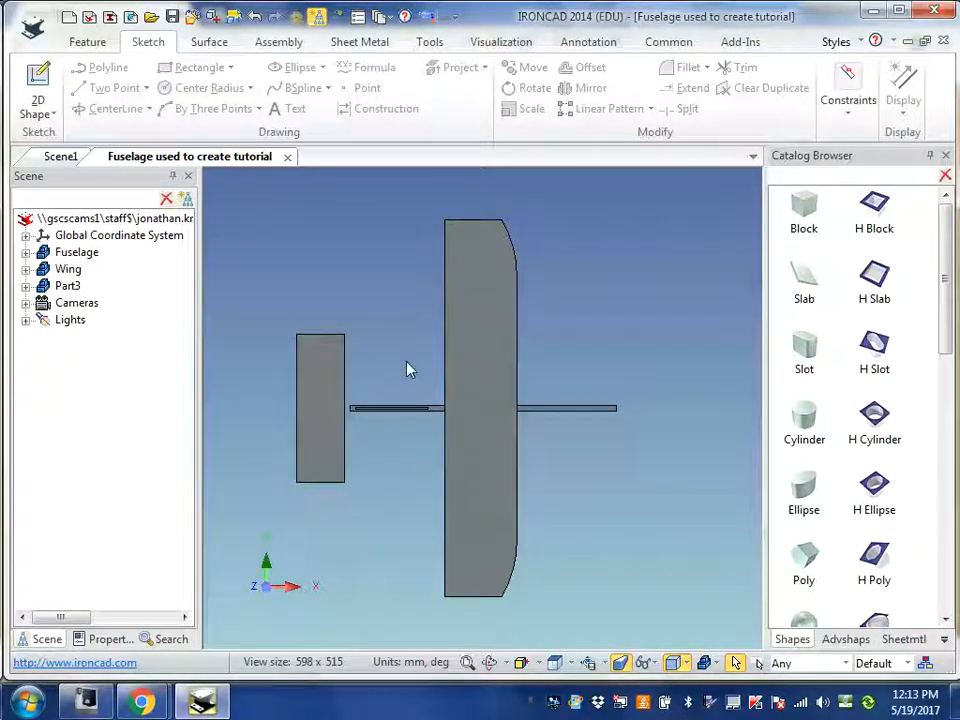
{"action": "left_click", "coordinate": [62, 271]}
{"action": "right_click", "coordinate": [61, 274]}
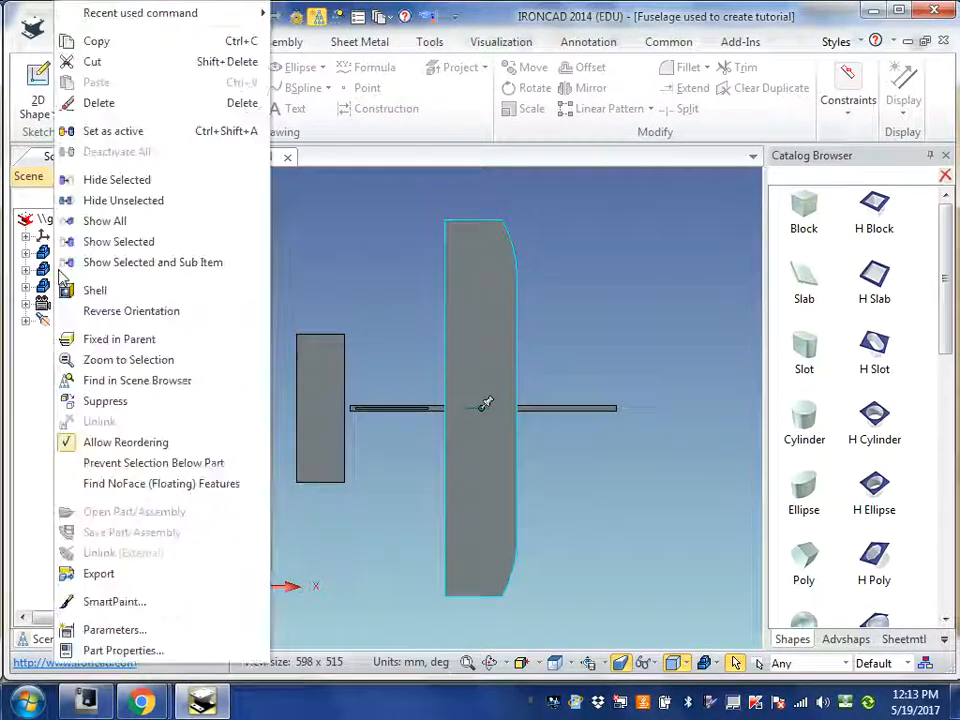
{"action": "left_click", "coordinate": [100, 180]}
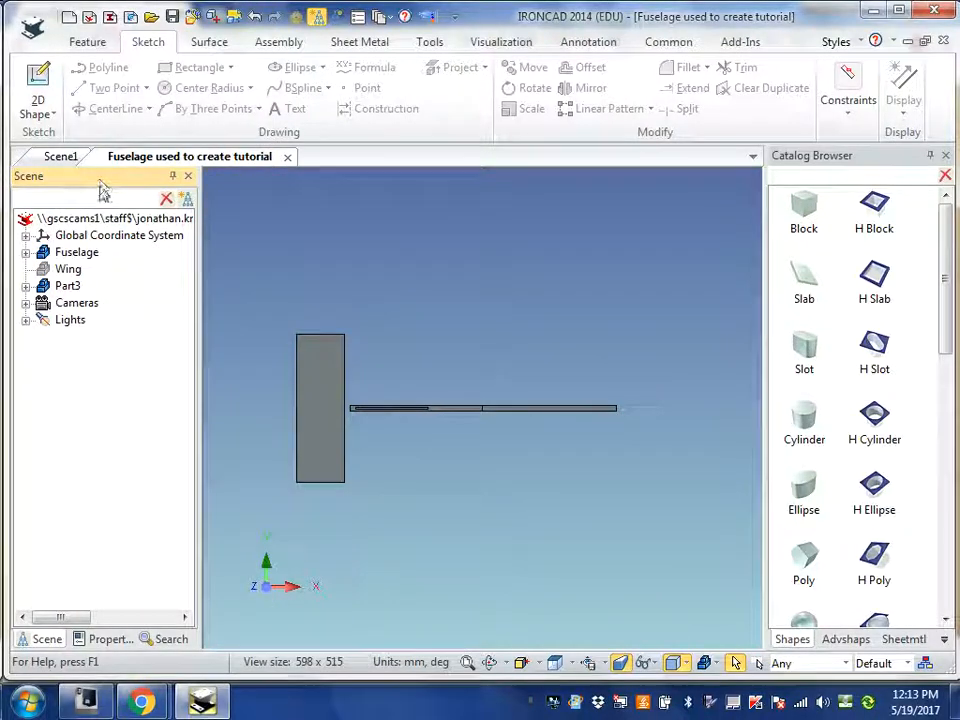
{"action": "left_click", "coordinate": [64, 256]}
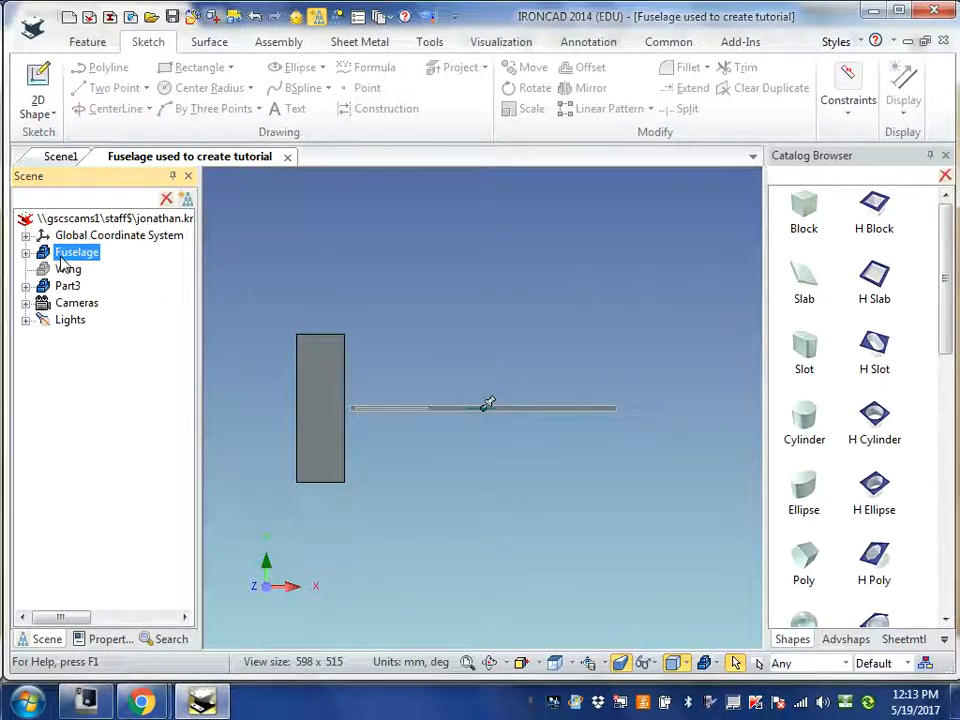
{"action": "right_click", "coordinate": [64, 260]}
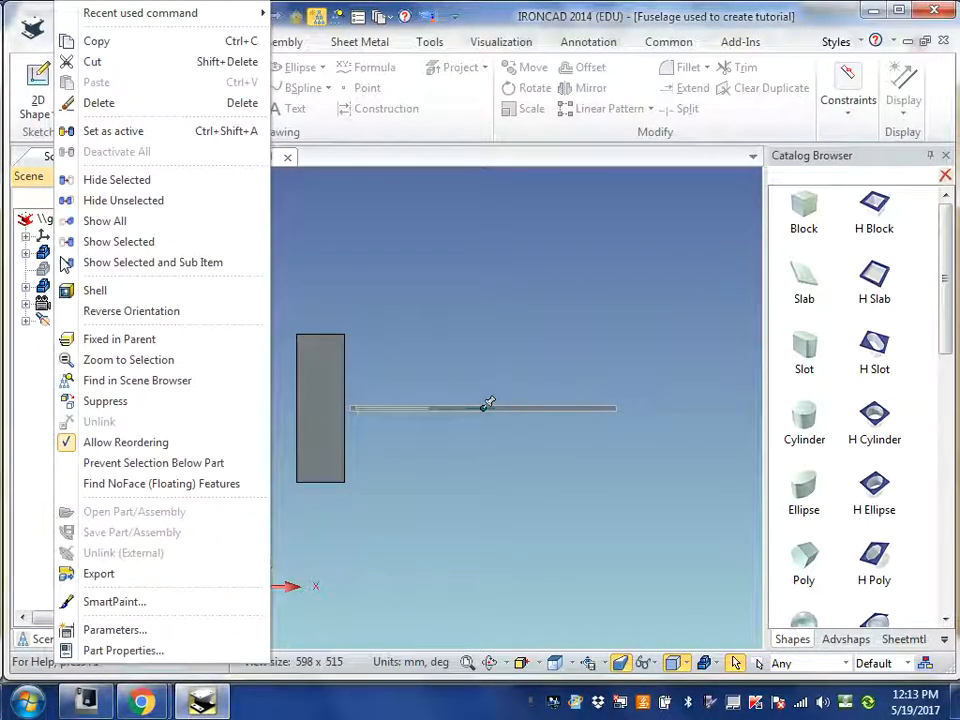
{"action": "left_click", "coordinate": [98, 180]}
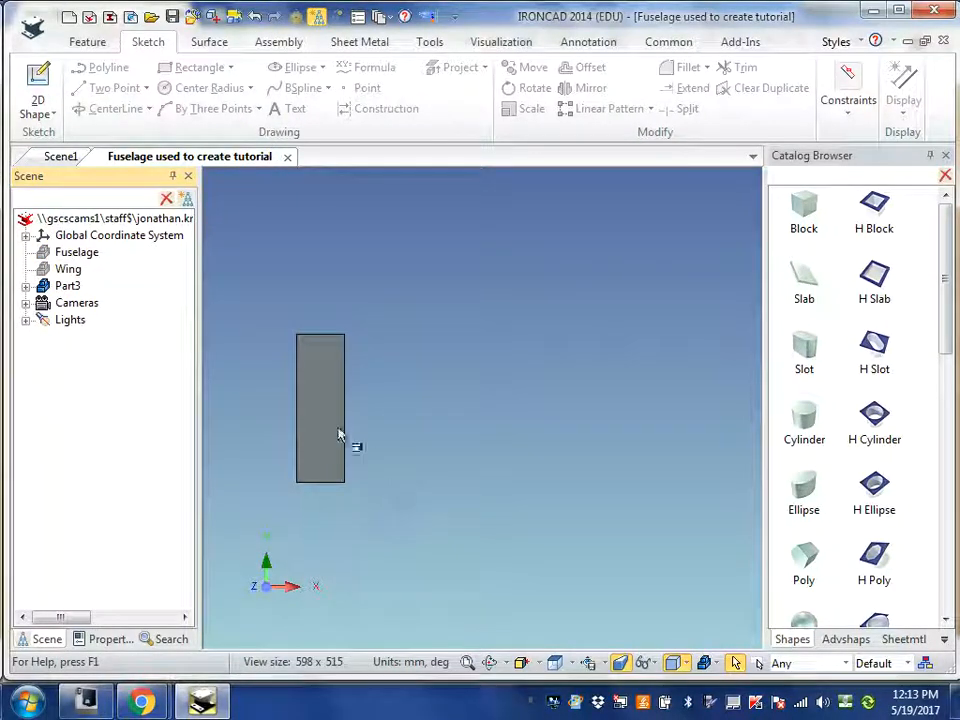
Start an Extrude Wizard sketch at the centre of the block's large face, set to remove material as a solid, with the grid unchanged.
{"action": "left_click", "coordinate": [466, 663]}
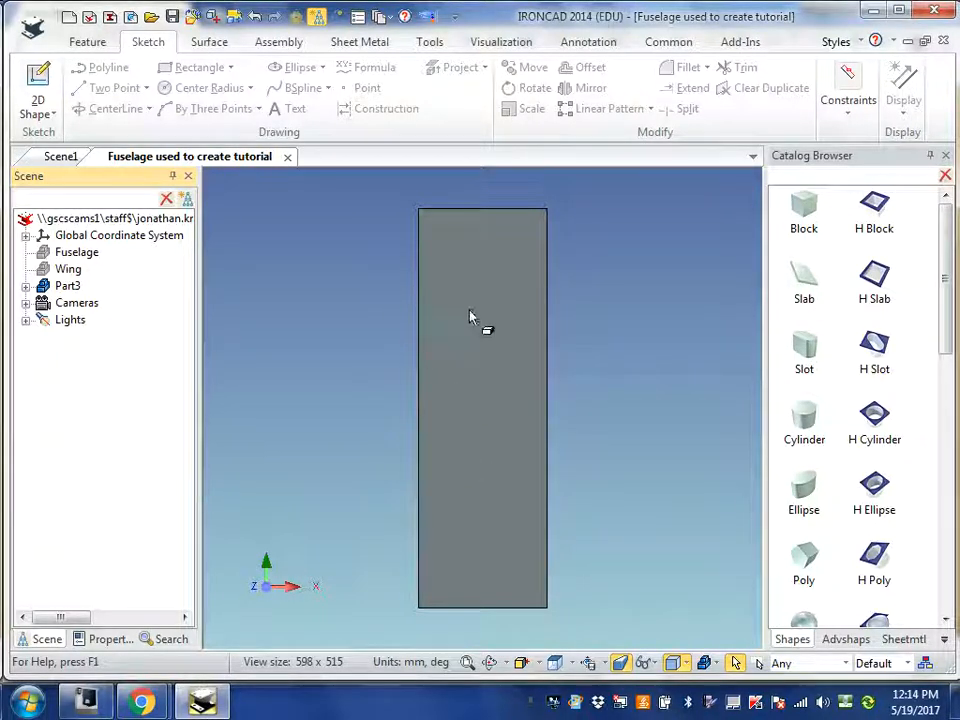
{"action": "left_click", "coordinate": [80, 44]}
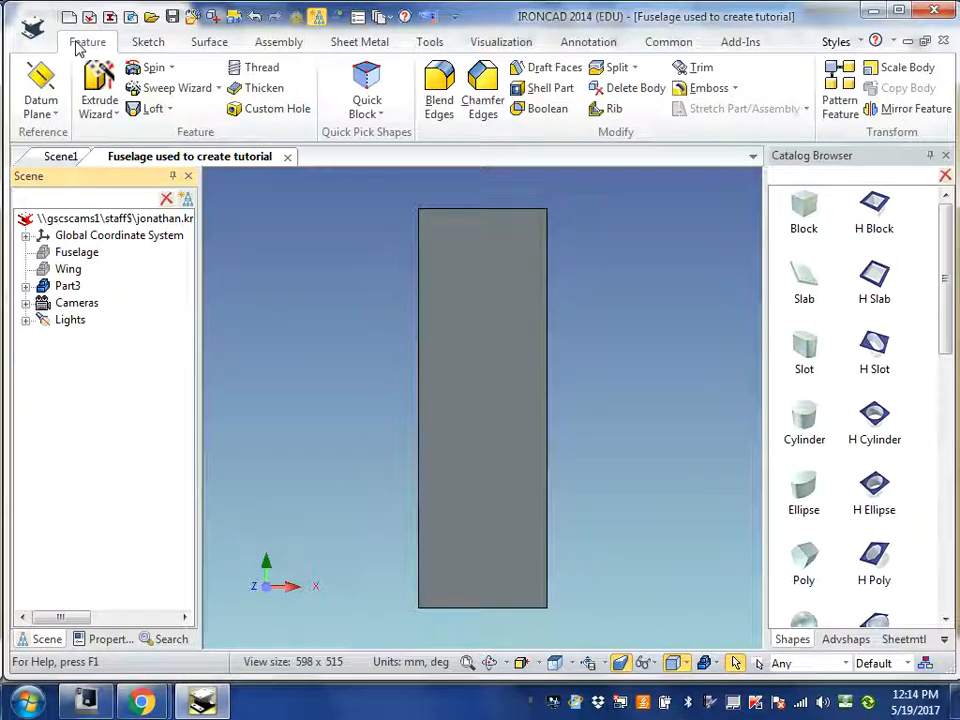
{"action": "left_click", "coordinate": [117, 117]}
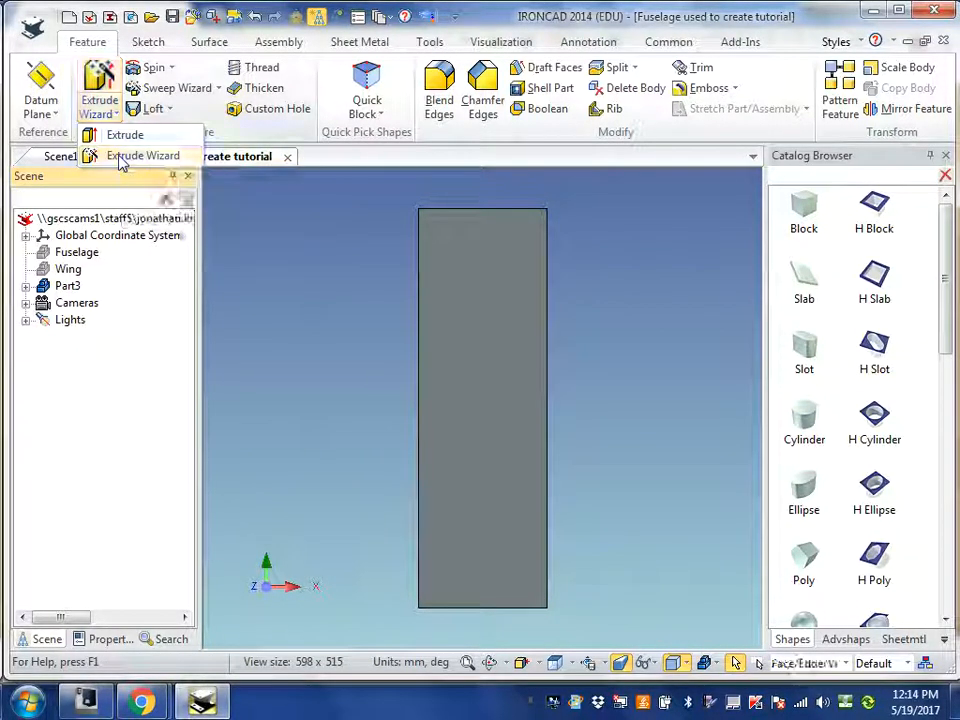
{"action": "left_click", "coordinate": [121, 157]}
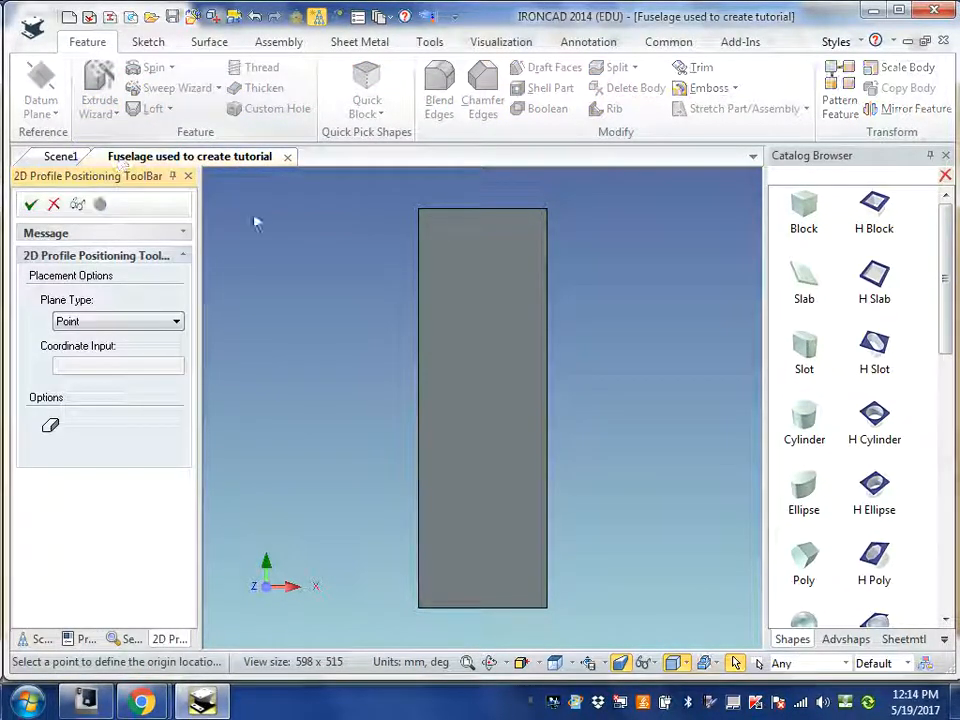
{"action": "left_click", "coordinate": [481, 415]}
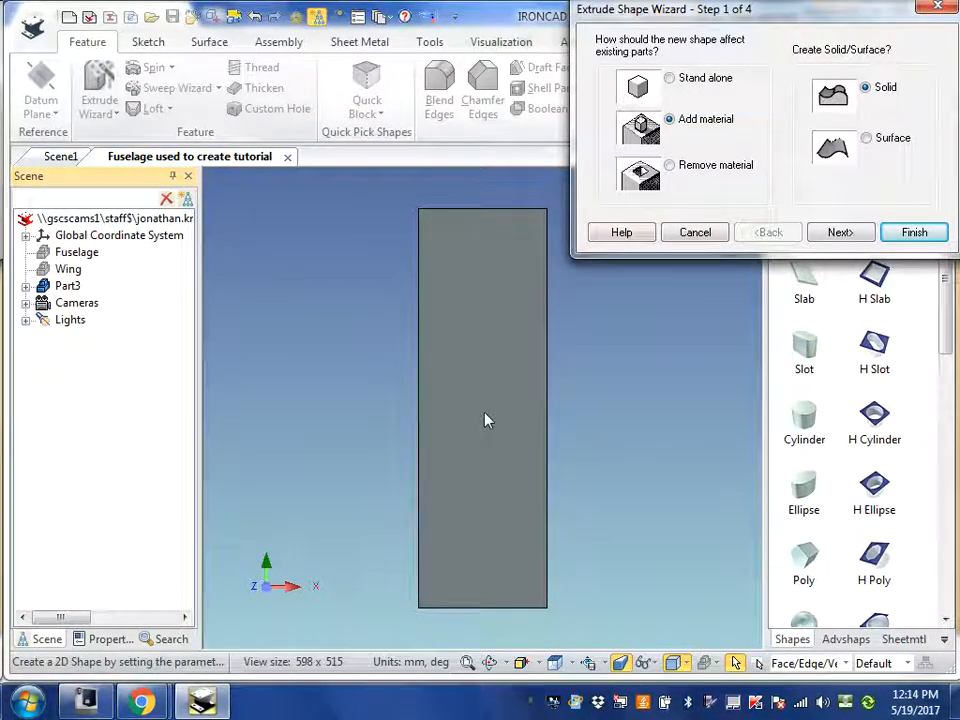
{"action": "left_click", "coordinate": [669, 167]}
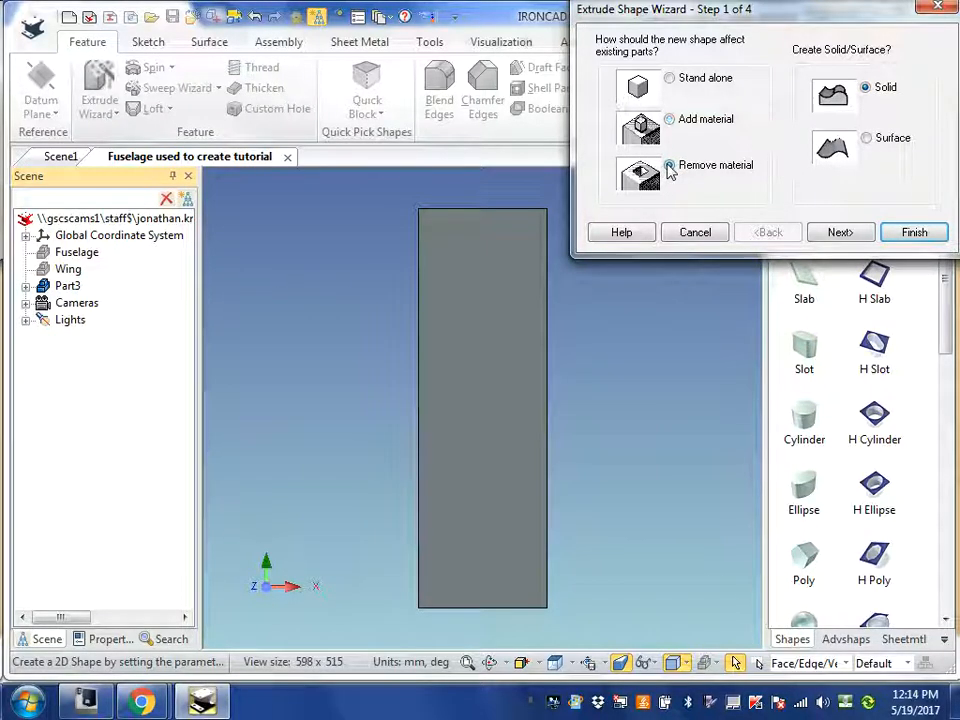
{"action": "left_click", "coordinate": [913, 233]}
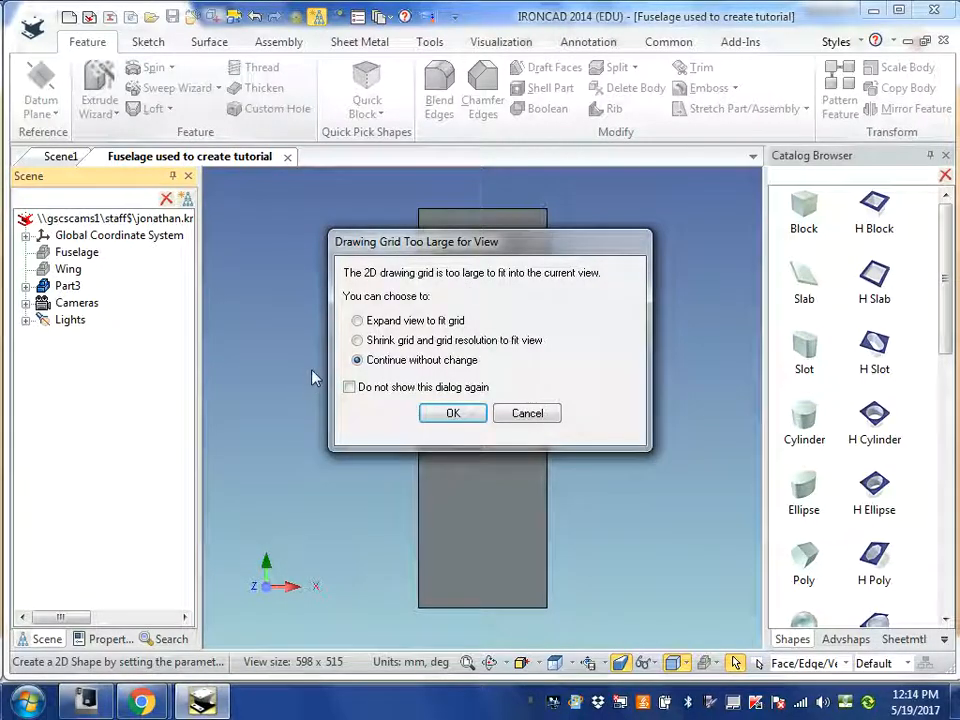
{"action": "left_click", "coordinate": [358, 320]}
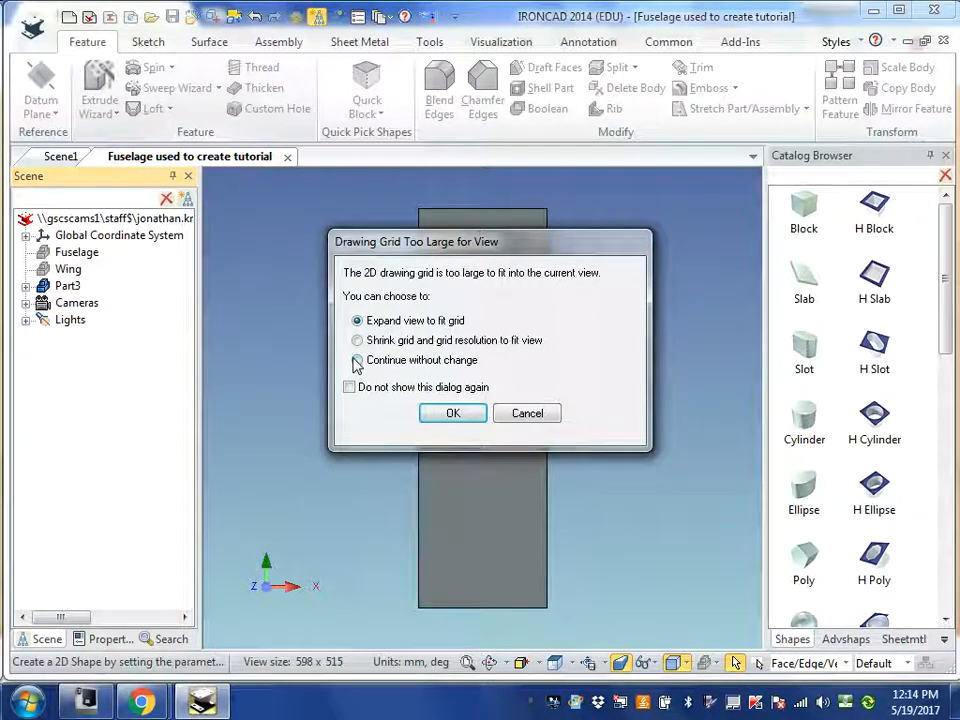
{"action": "left_click", "coordinate": [357, 360]}
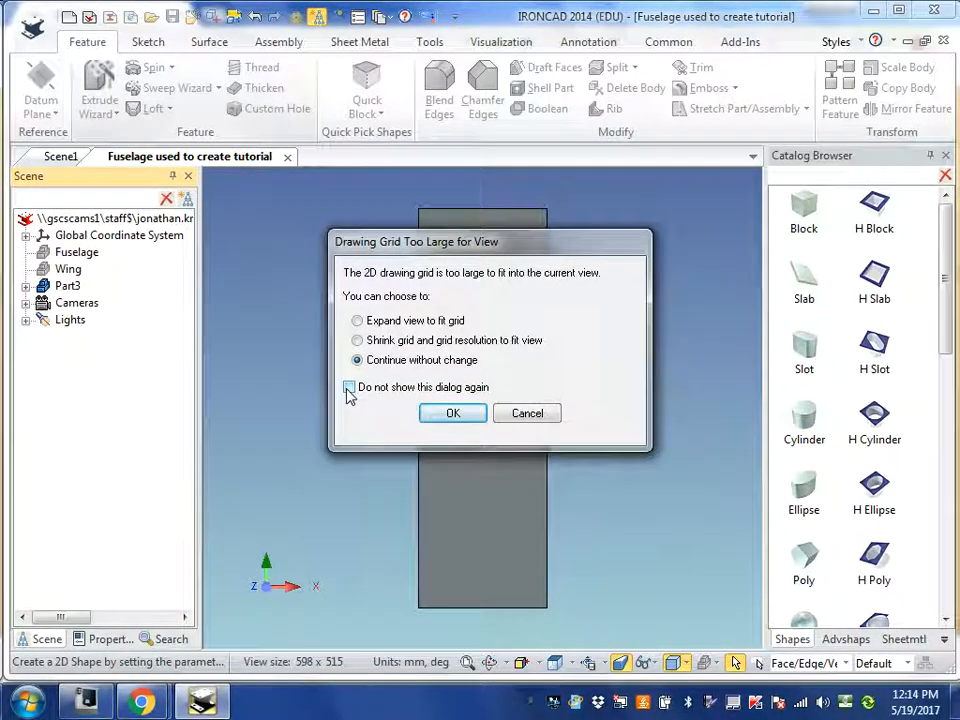
{"action": "left_click", "coordinate": [452, 414]}
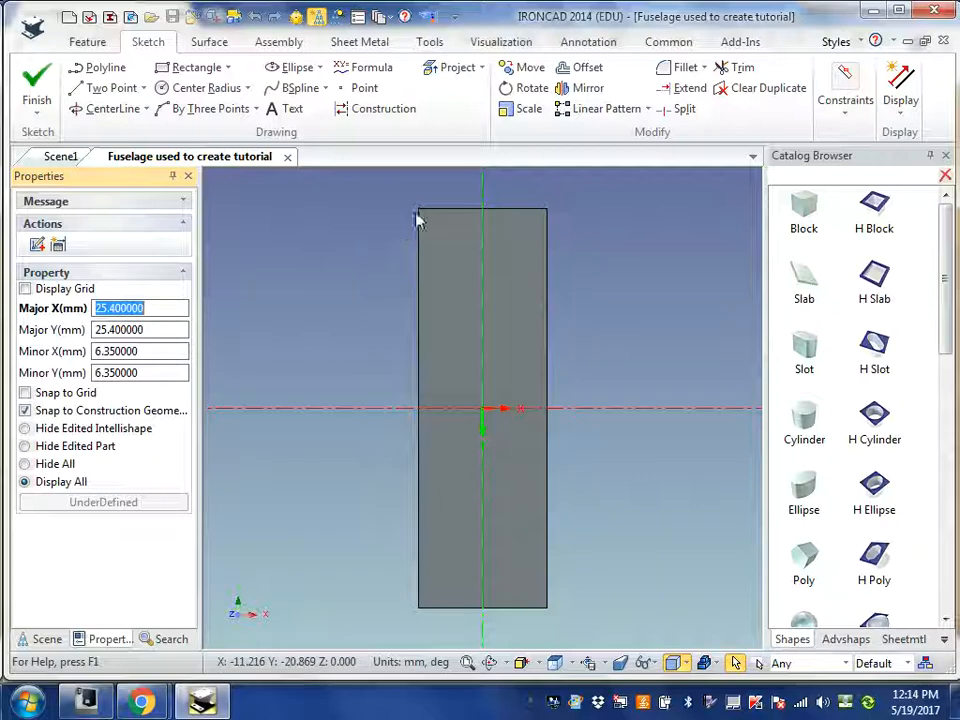
Draw a 15 mm horizontal line along the block's top edge, starting at its upper-left corner.
{"action": "left_click", "coordinate": [100, 88]}
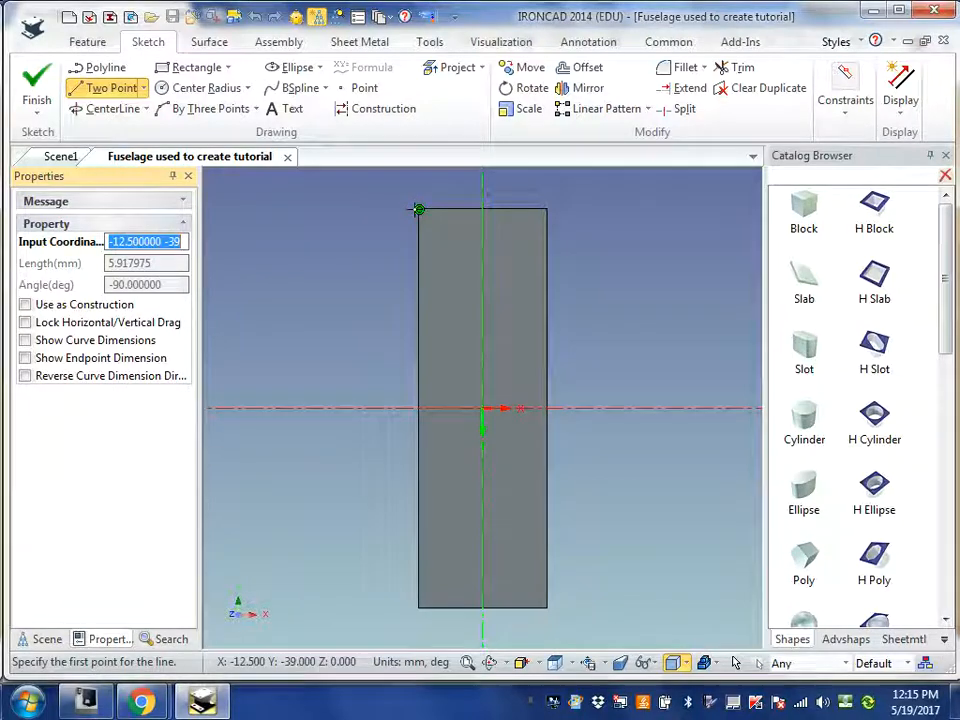
{"action": "left_click", "coordinate": [418, 209]}
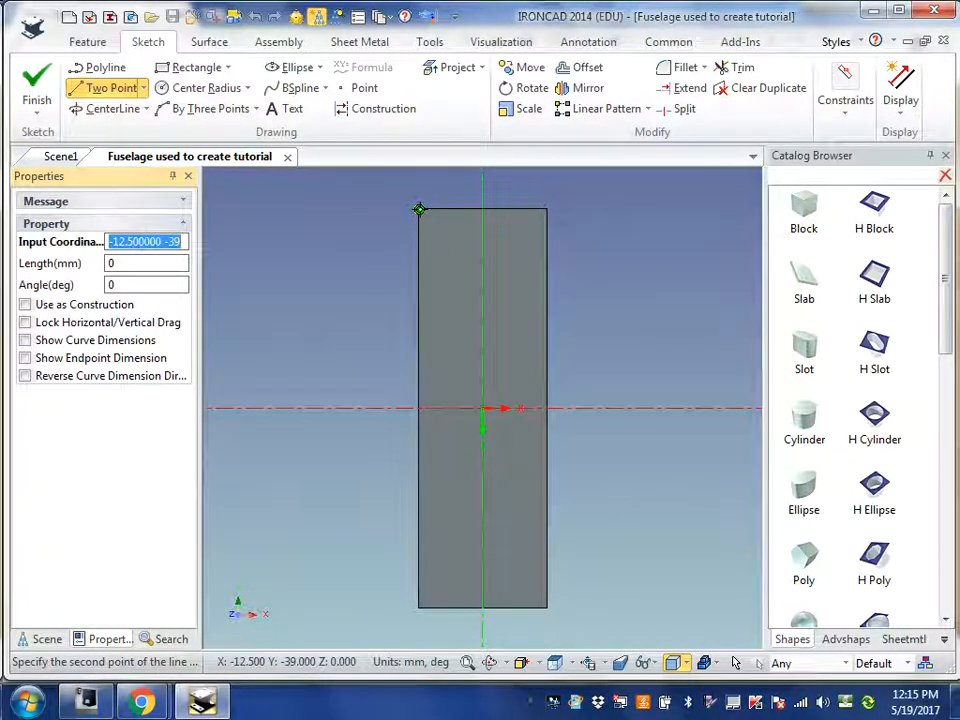
{"action": "right_click", "coordinate": [477, 211]}
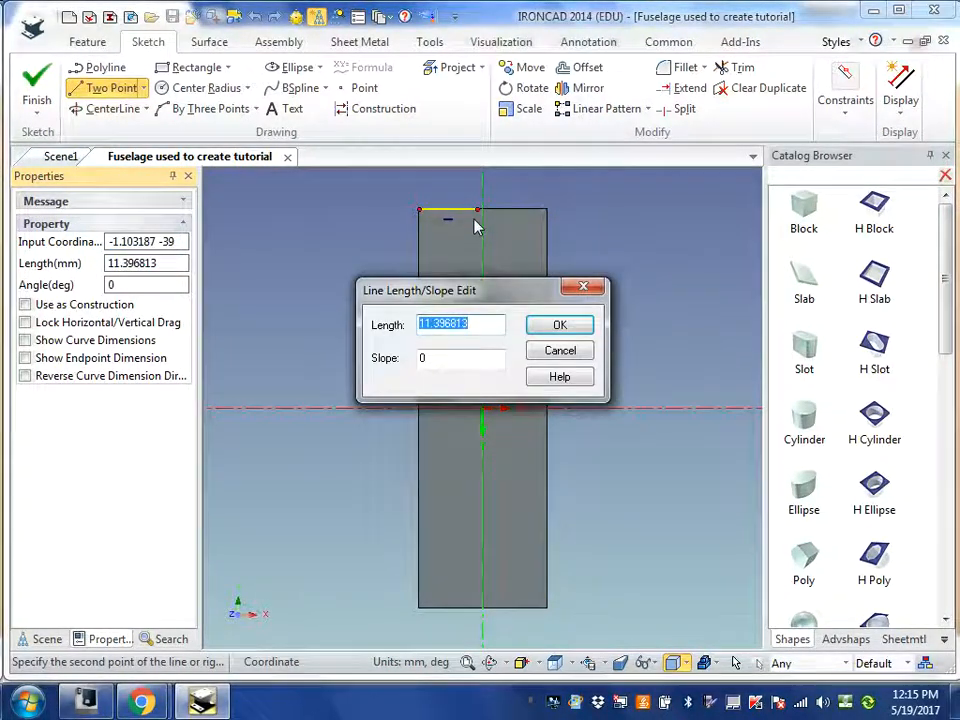
{"action": "type", "text": "15"}
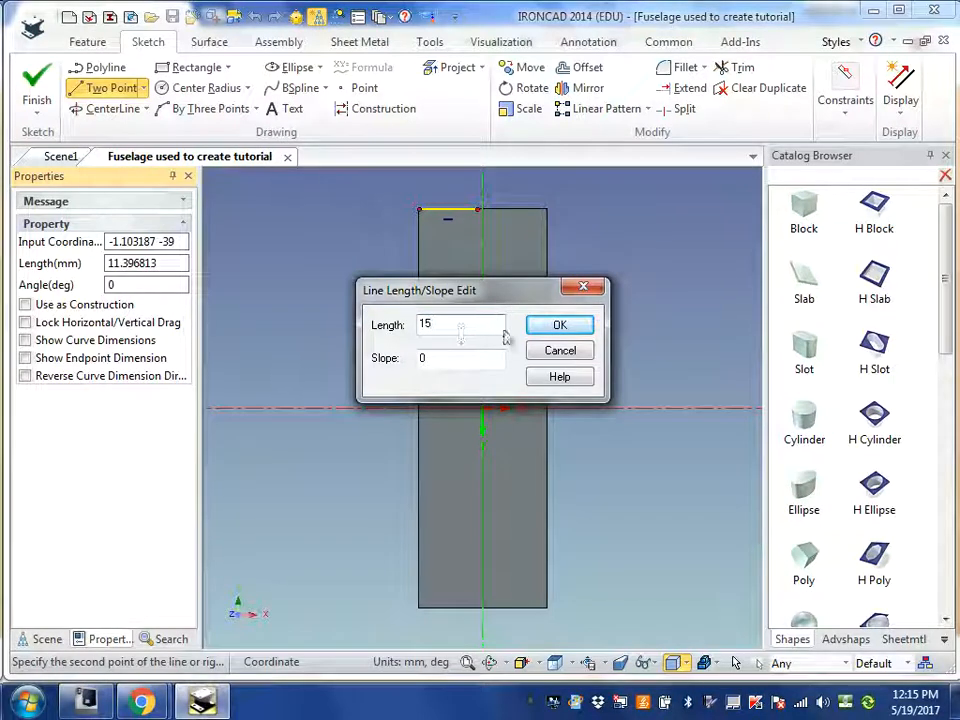
{"action": "left_click", "coordinate": [560, 330]}
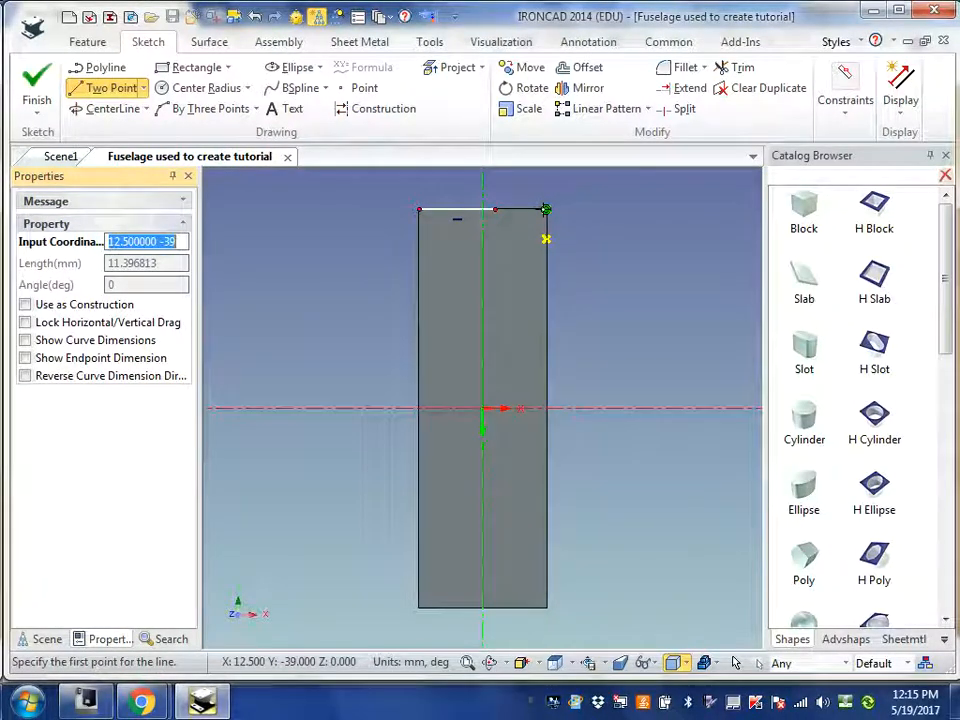
Draw a 25 mm vertical line down the block's right edge, starting at its upper-right corner.
{"action": "left_click", "coordinate": [545, 209]}
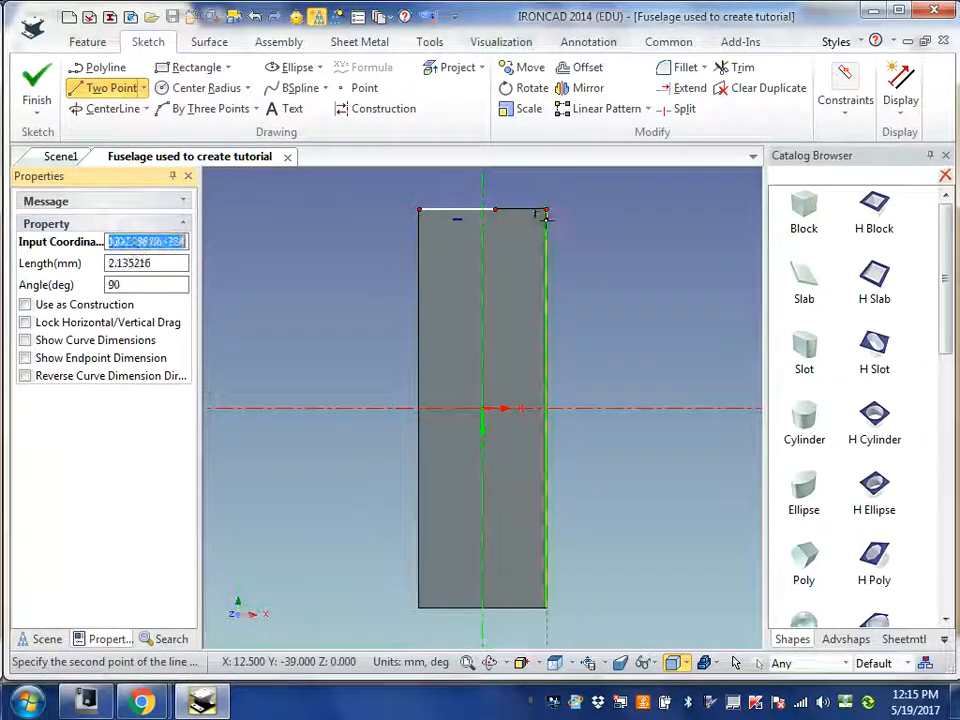
{"action": "right_click", "coordinate": [541, 292]}
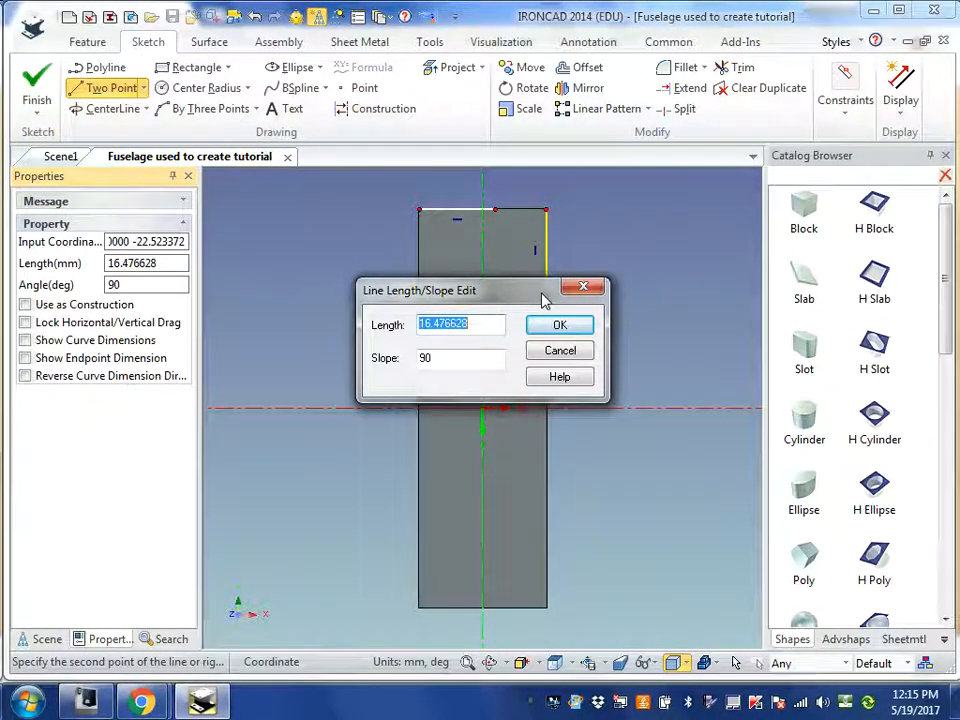
{"action": "type", "text": "25"}
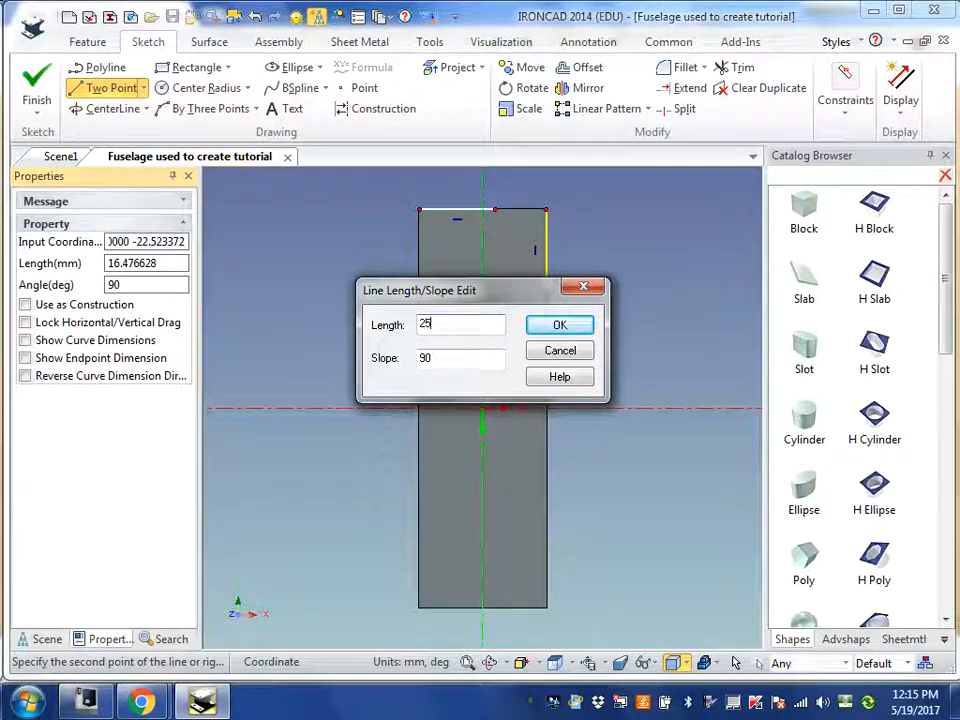
{"action": "left_click", "coordinate": [556, 326]}
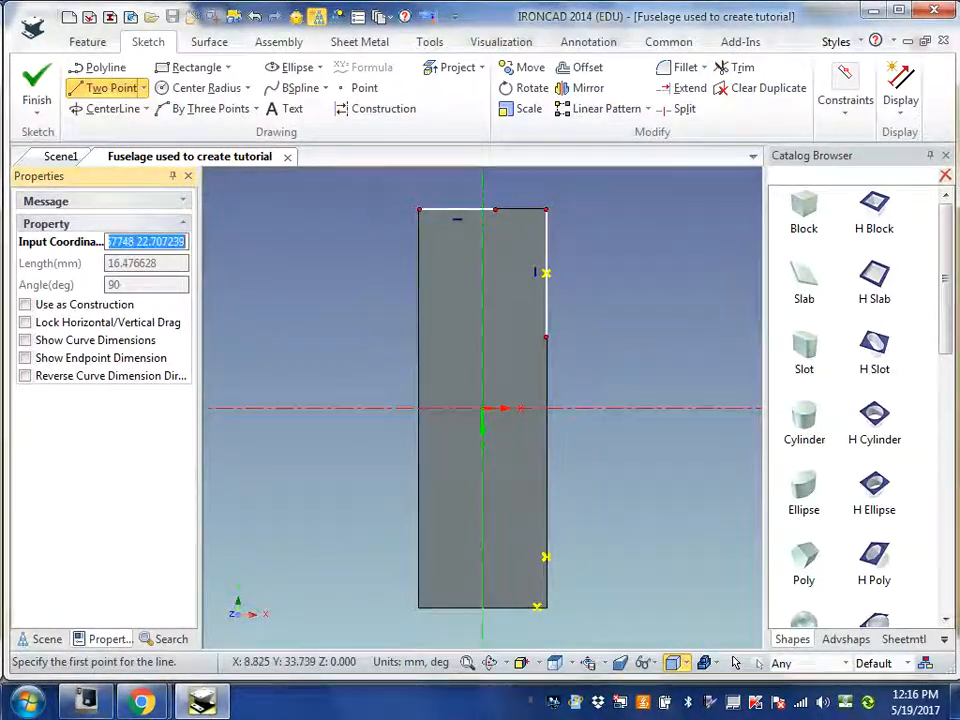
Draw a 28 mm vertical line further down the right edge, starting at the lower end of the 25 mm line.
{"action": "left_click", "coordinate": [543, 337]}
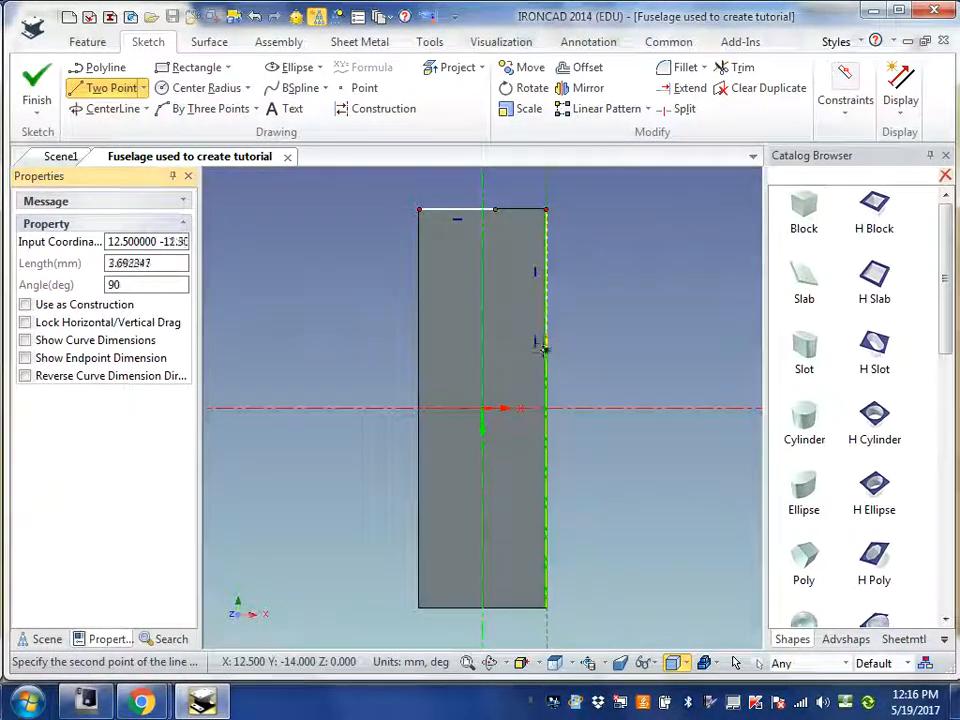
{"action": "right_click", "coordinate": [543, 388]}
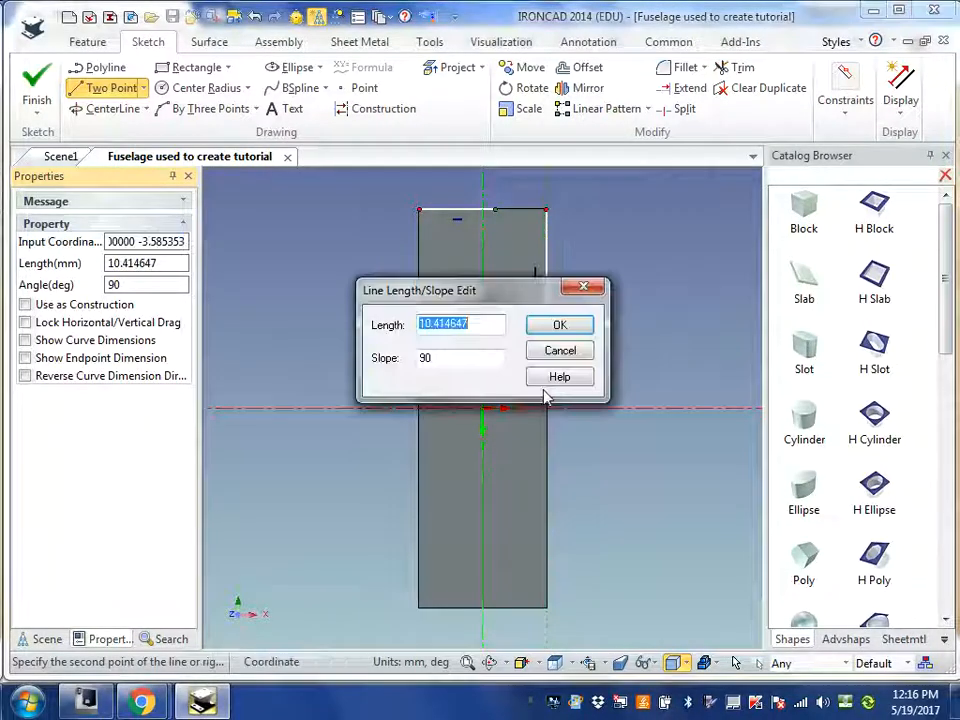
{"action": "type", "text": "28"}
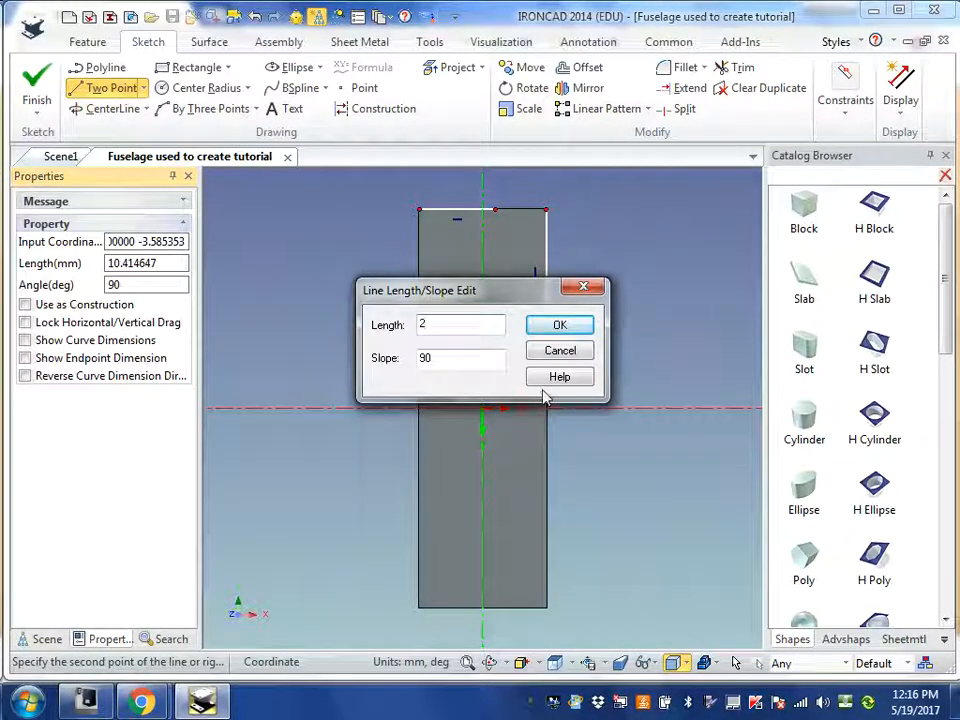
{"action": "left_click", "coordinate": [558, 327]}
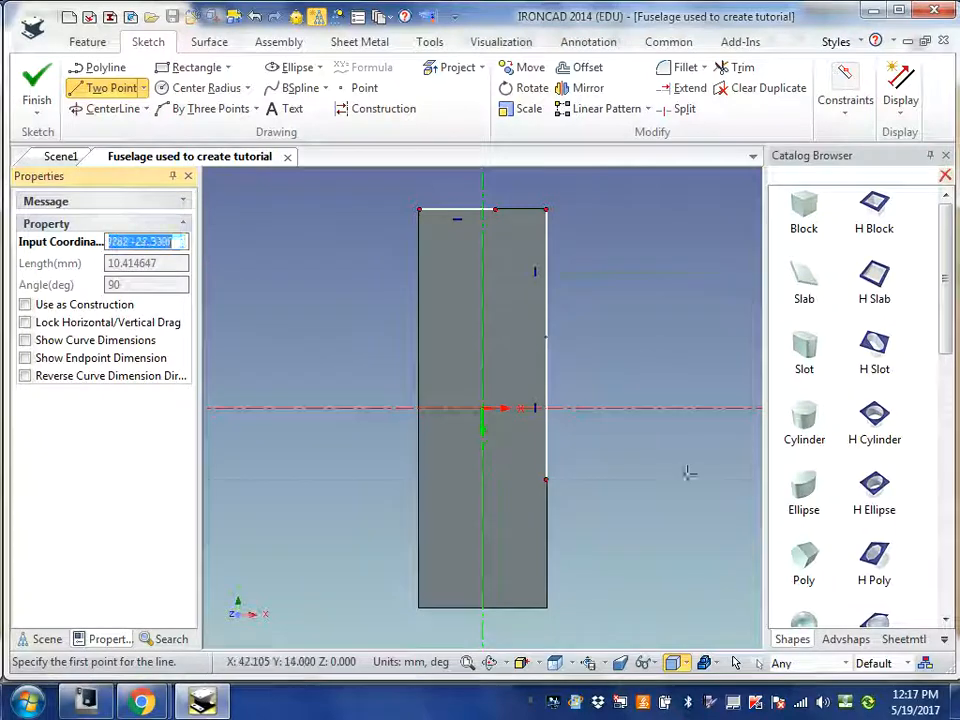
Set the length of the lower vertical line on the right edge to 14 mm.
{"action": "left_click", "coordinate": [735, 665]}
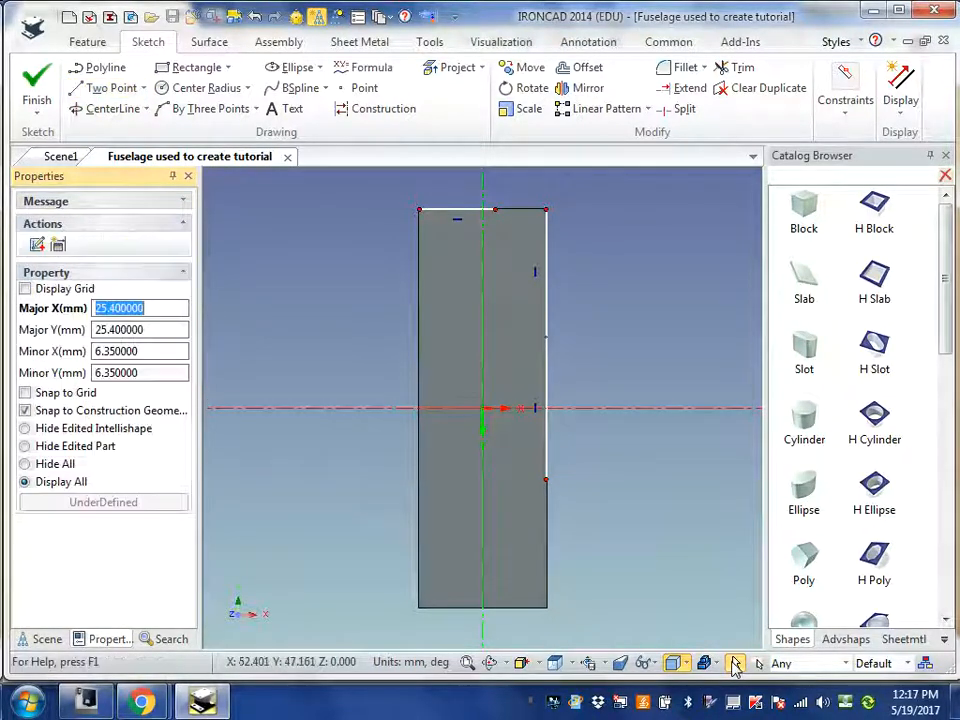
{"action": "left_click", "coordinate": [546, 455]}
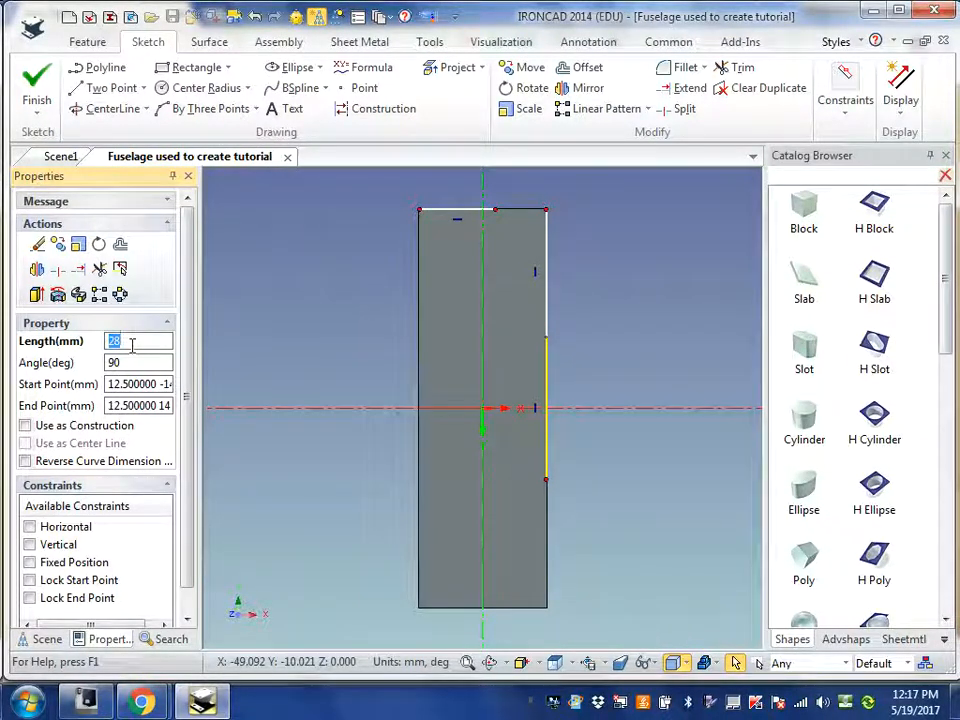
{"action": "type", "text": "14"}
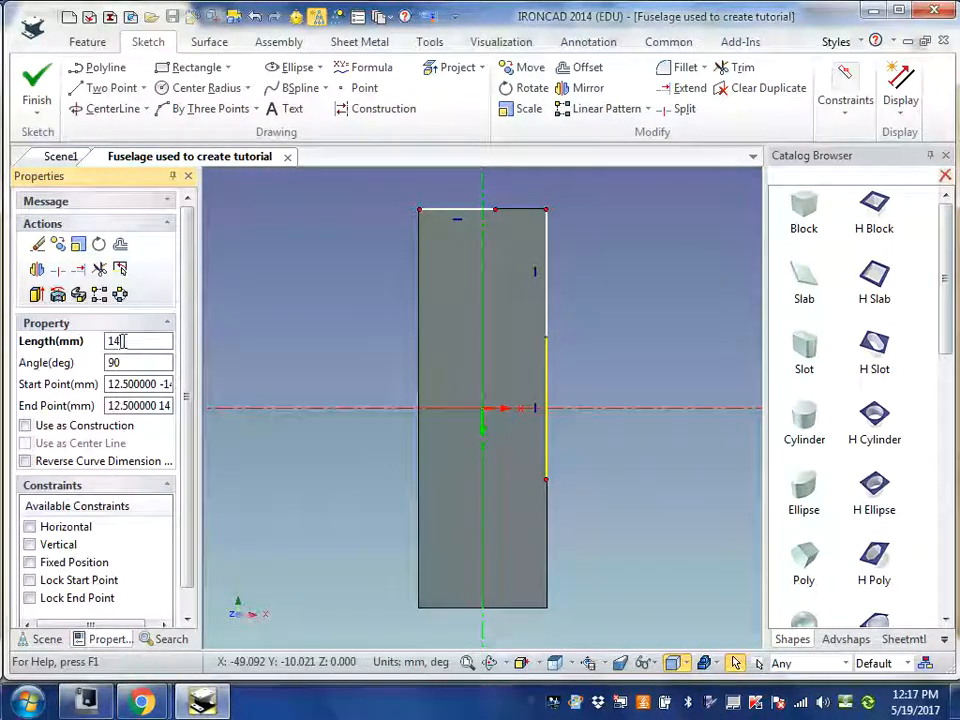
{"action": "key", "text": "Return"}
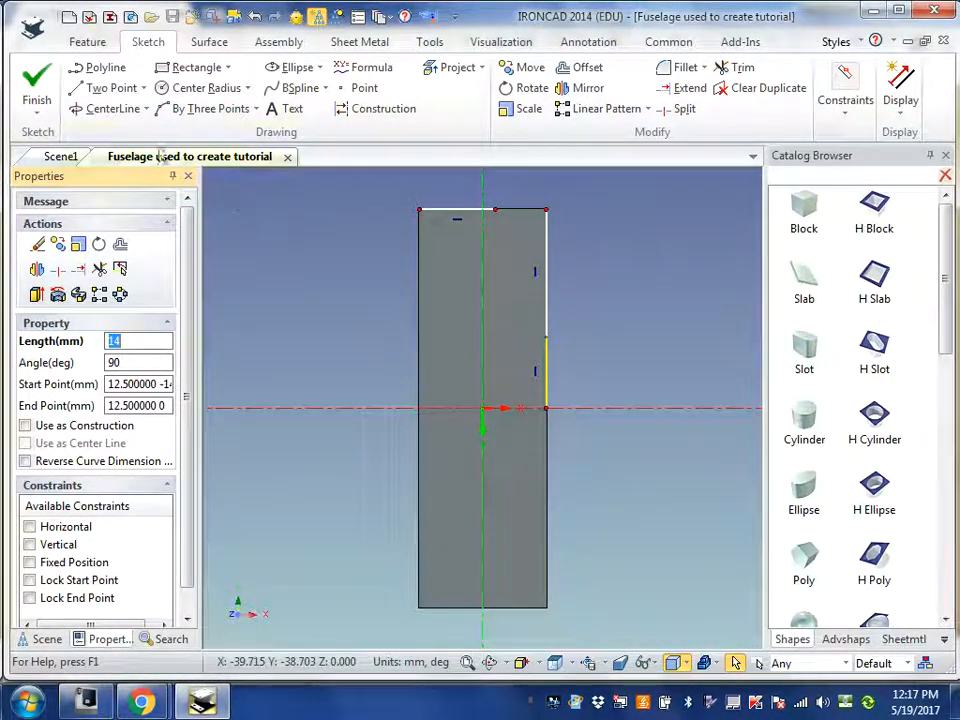
Draw a horizontal line about 33 mm long from the 14 mm line's lower end past the block's left edge, and trim away the 25 mm line.
{"action": "left_click", "coordinate": [108, 88]}
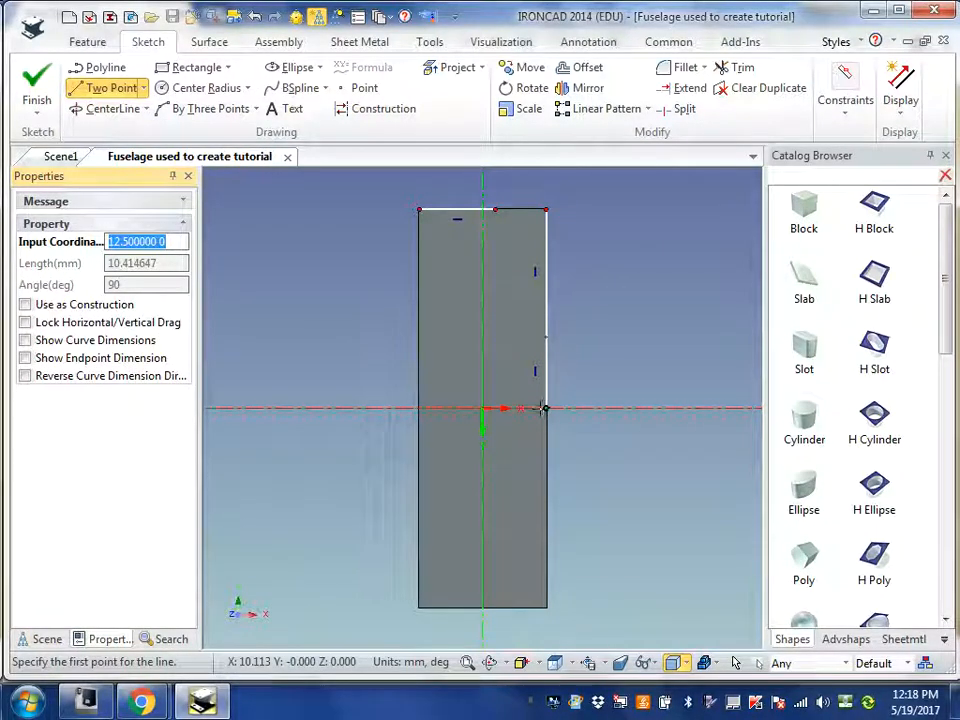
{"action": "left_click", "coordinate": [544, 408]}
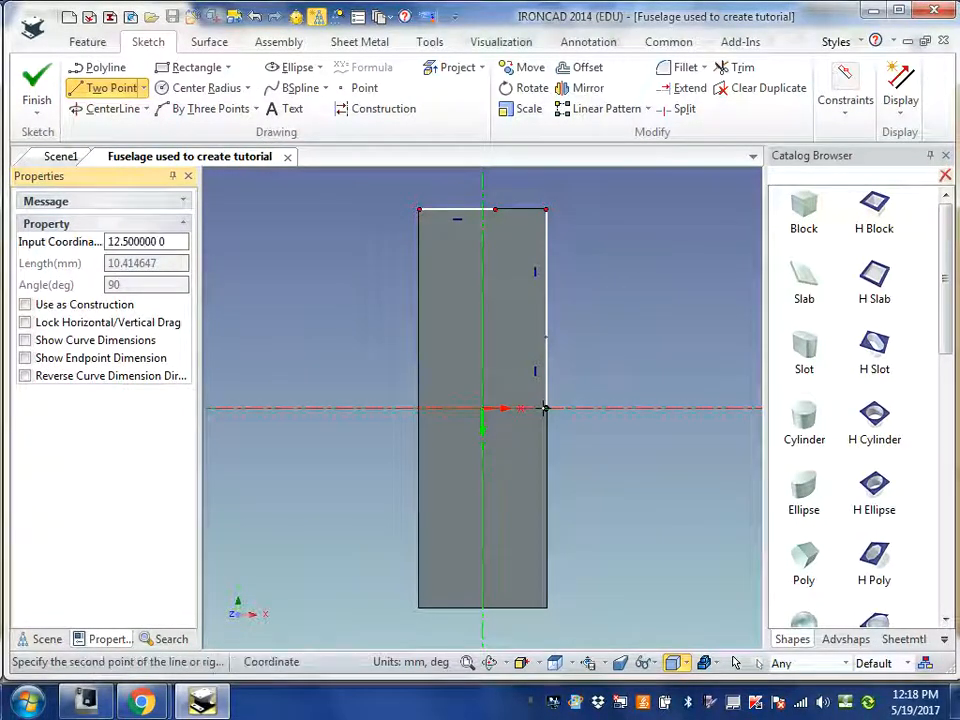
{"action": "left_click", "coordinate": [377, 408]}
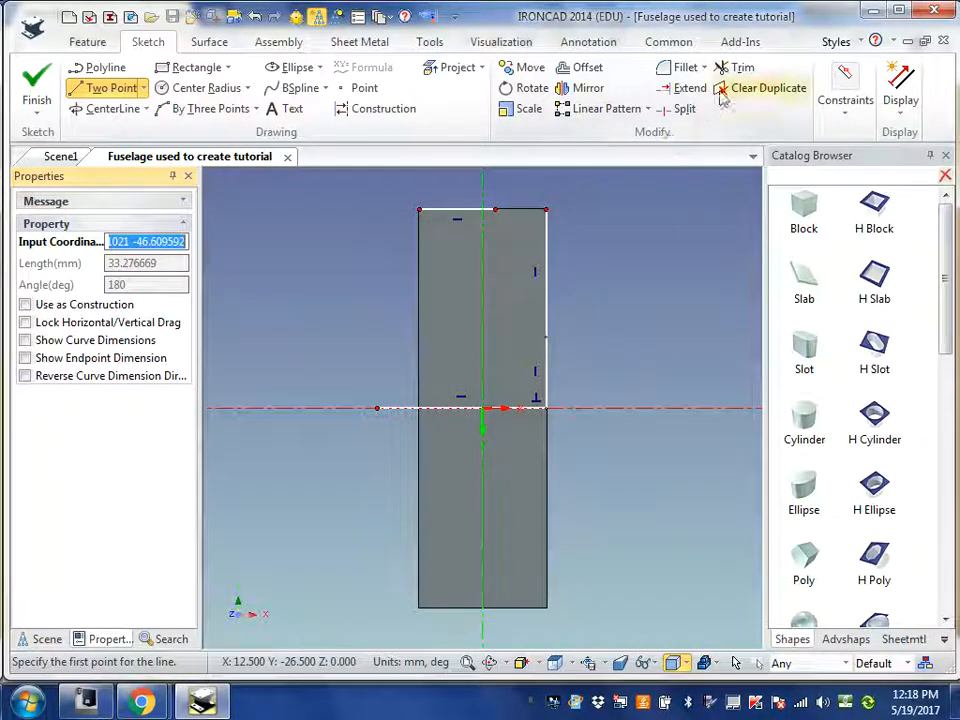
{"action": "left_click", "coordinate": [739, 67]}
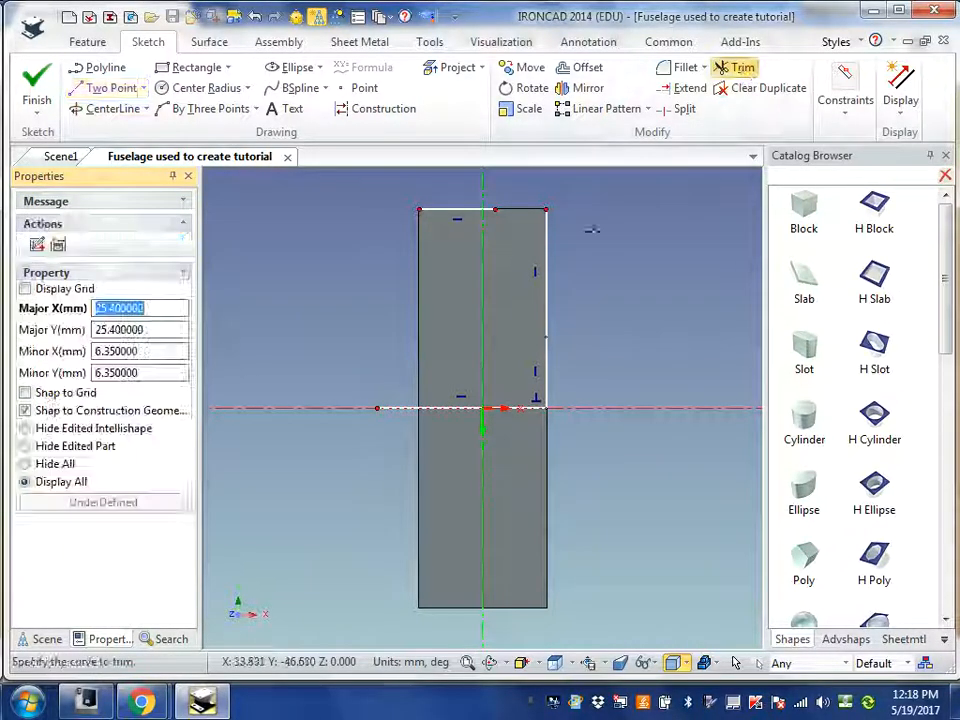
{"action": "left_click", "coordinate": [545, 267]}
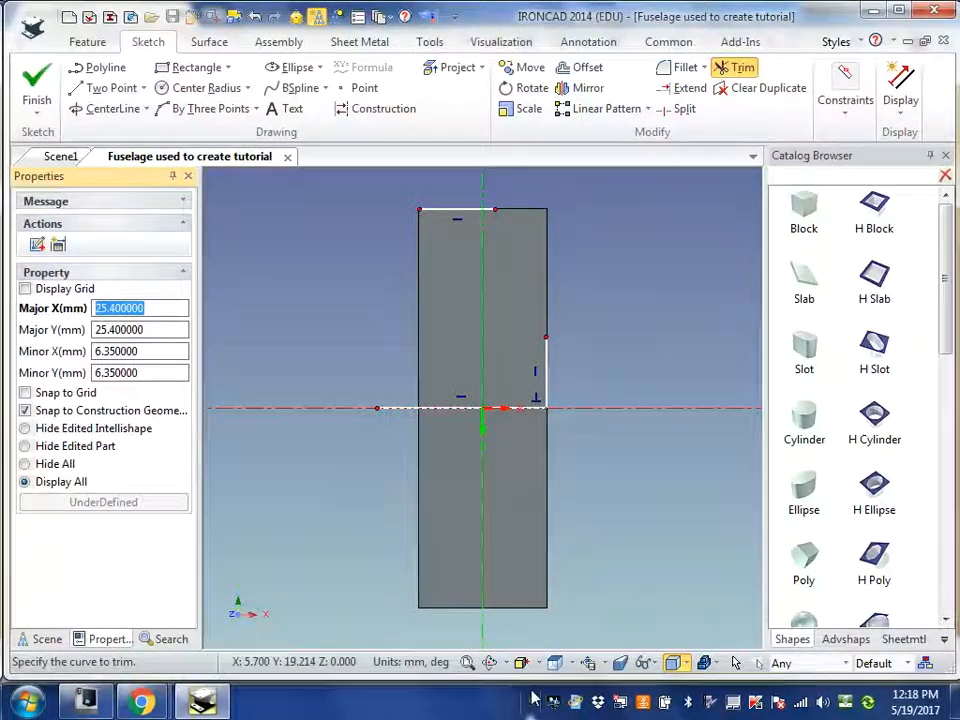
Draw a three-point arc bulging outward with a radius of about 38 mm, from the 15 mm line's right end to the 14 mm line's upper end.
{"action": "left_click", "coordinate": [489, 662]}
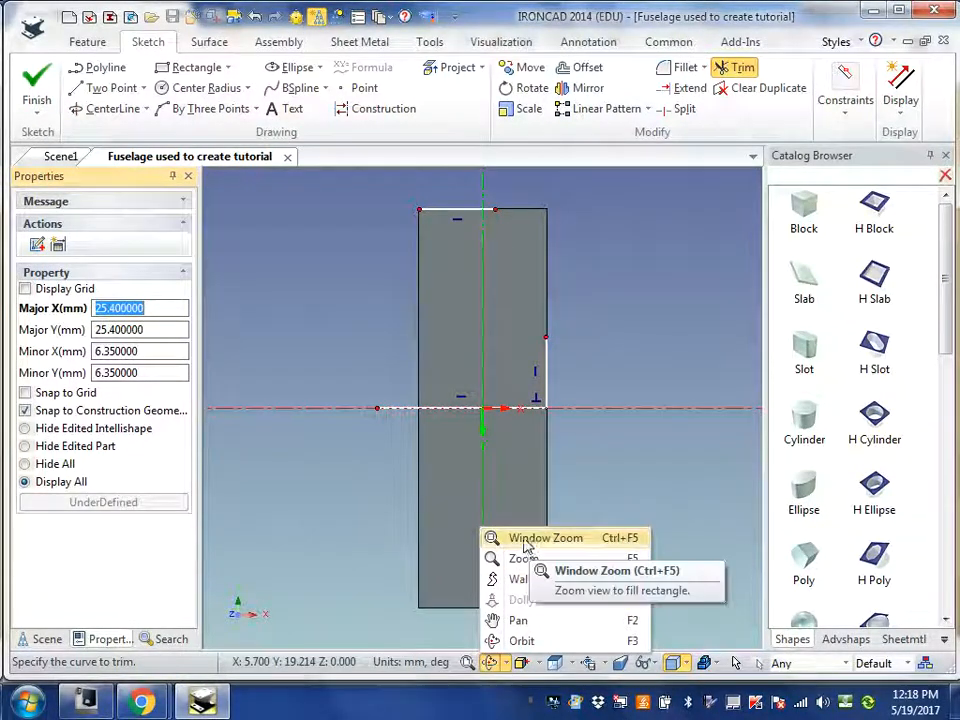
{"action": "left_click", "coordinate": [500, 538]}
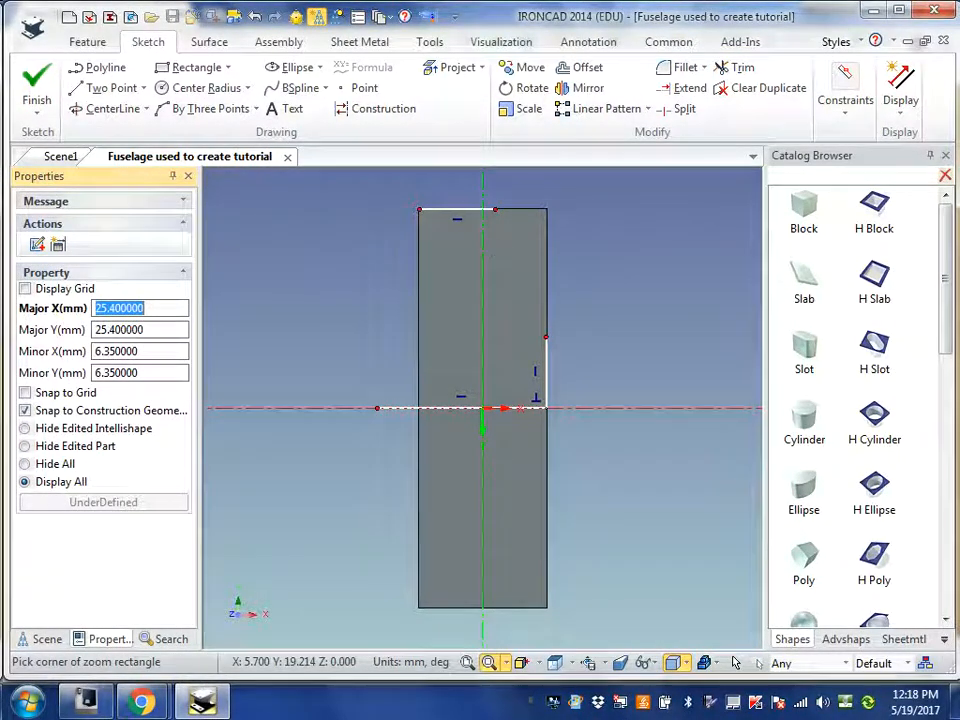
{"action": "left_click", "coordinate": [467, 190]}
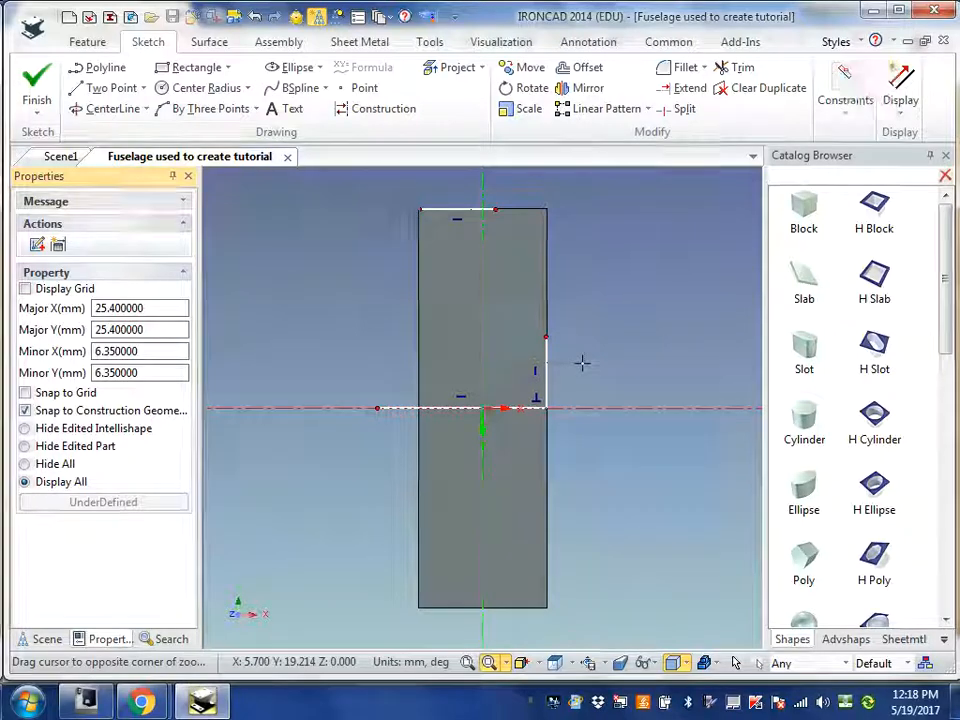
{"action": "left_click_drag", "start_coordinate": [582, 363], "coordinate": [582, 363]}
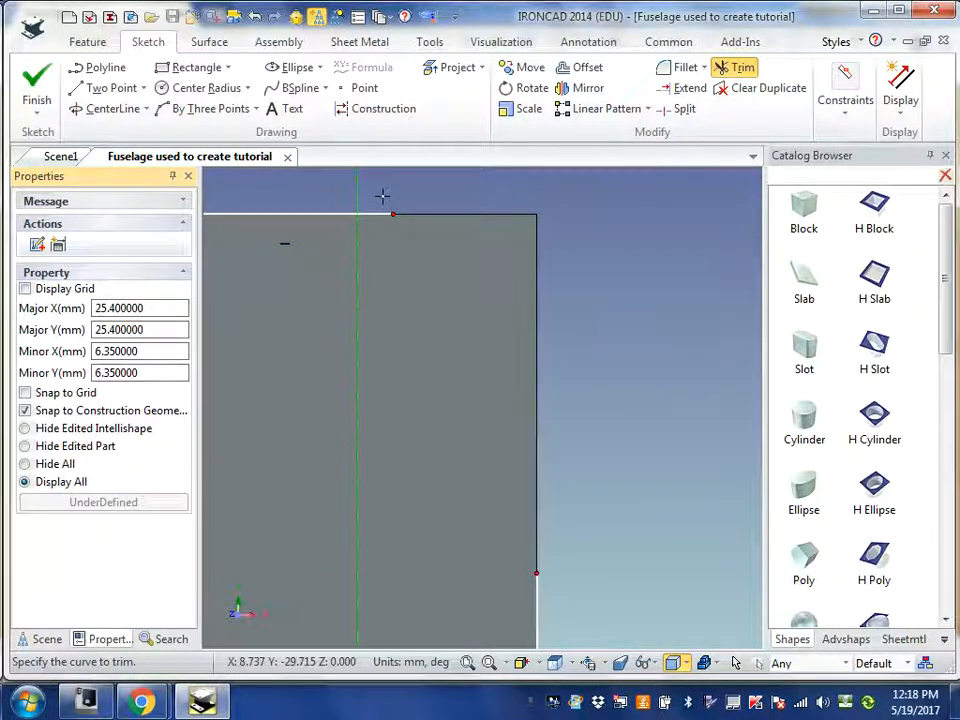
{"action": "left_click", "coordinate": [205, 110]}
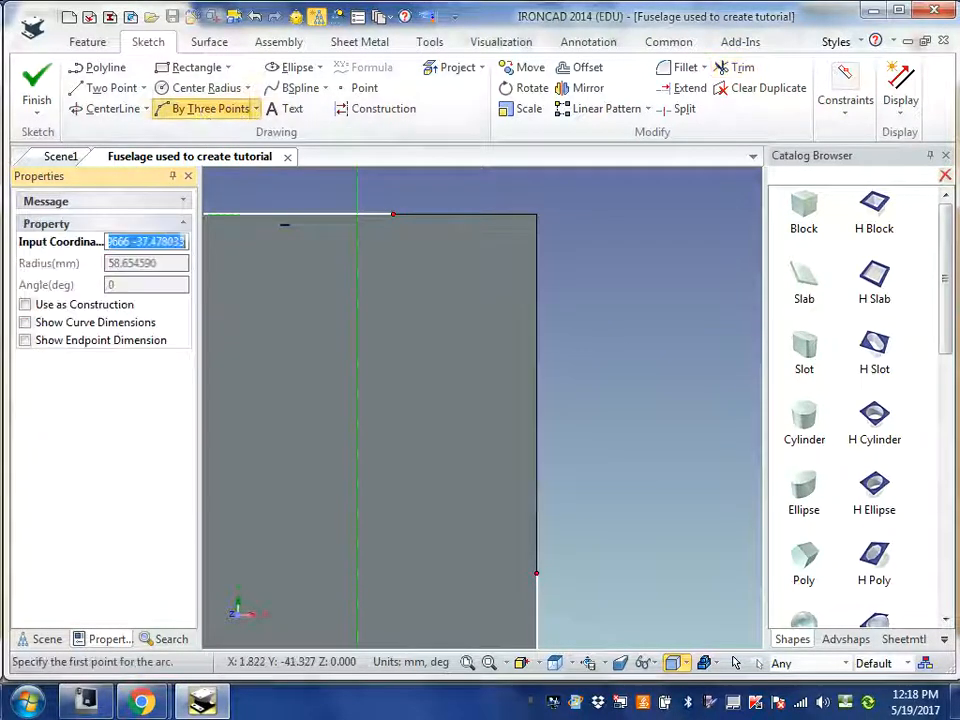
{"action": "left_click", "coordinate": [391, 213]}
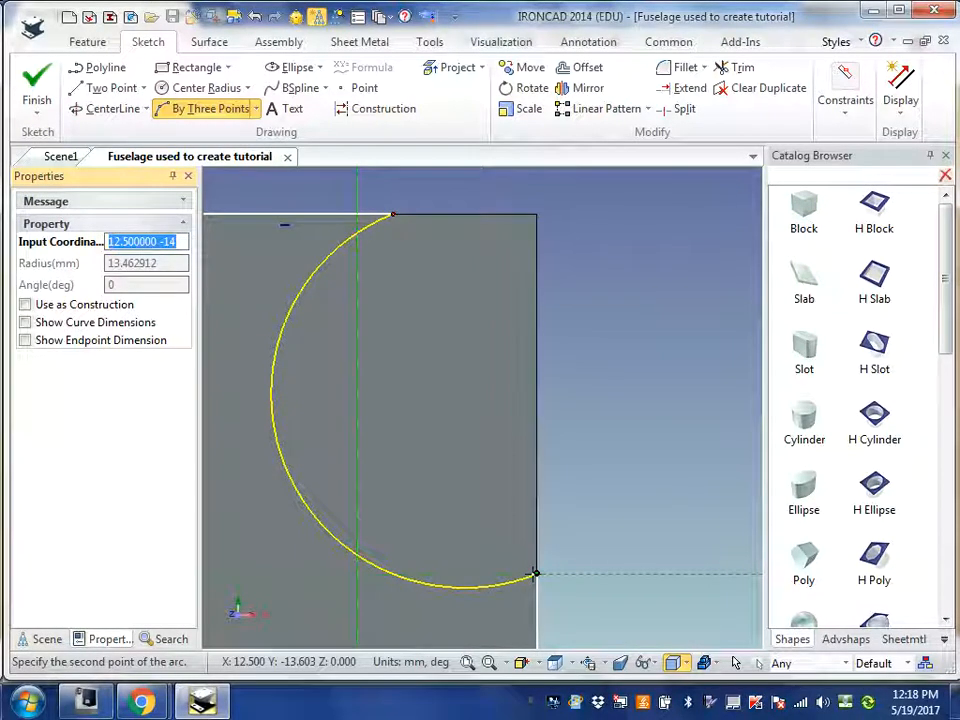
{"action": "left_click", "coordinate": [535, 573]}
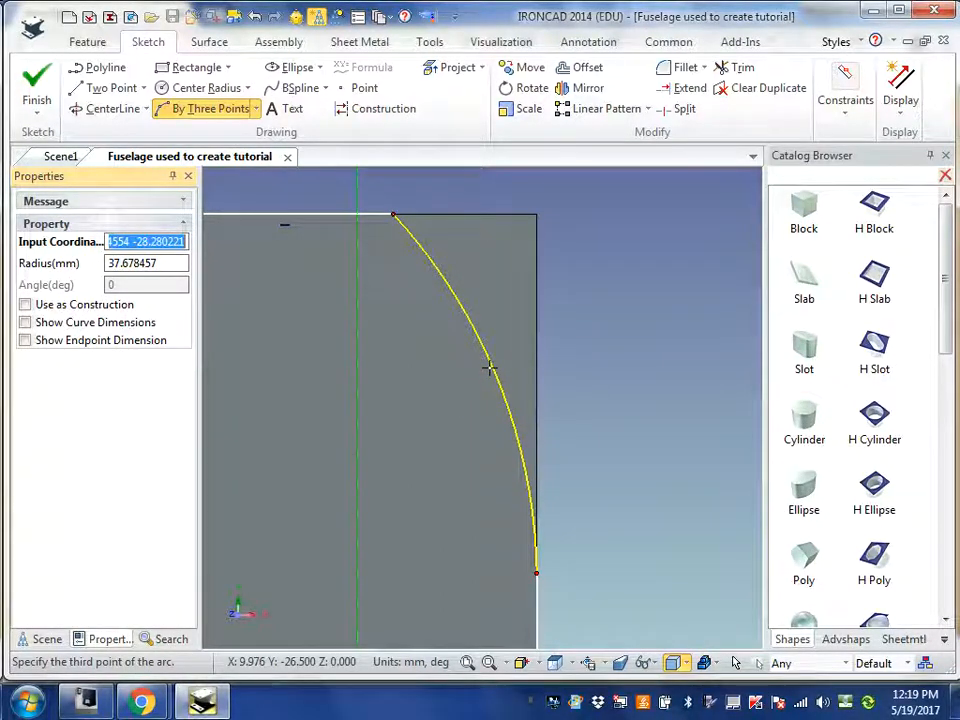
{"action": "left_click", "coordinate": [490, 368]}
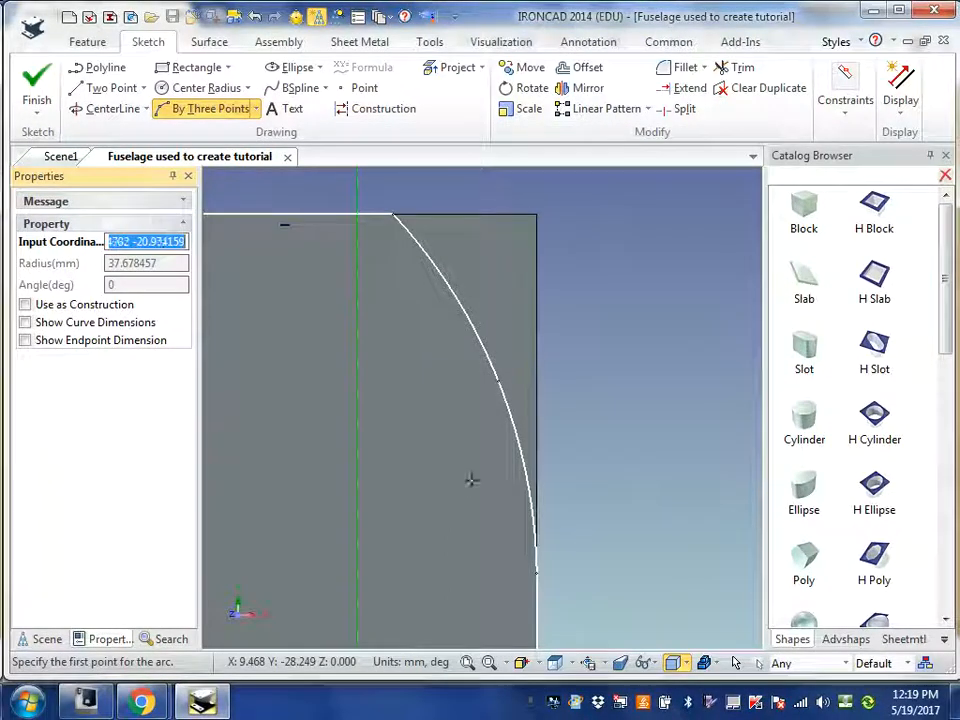
Mirror a copy of the arc and the 14 mm vertical line to the block's lower half about the horizontal centerline.
{"action": "left_click", "coordinate": [467, 662]}
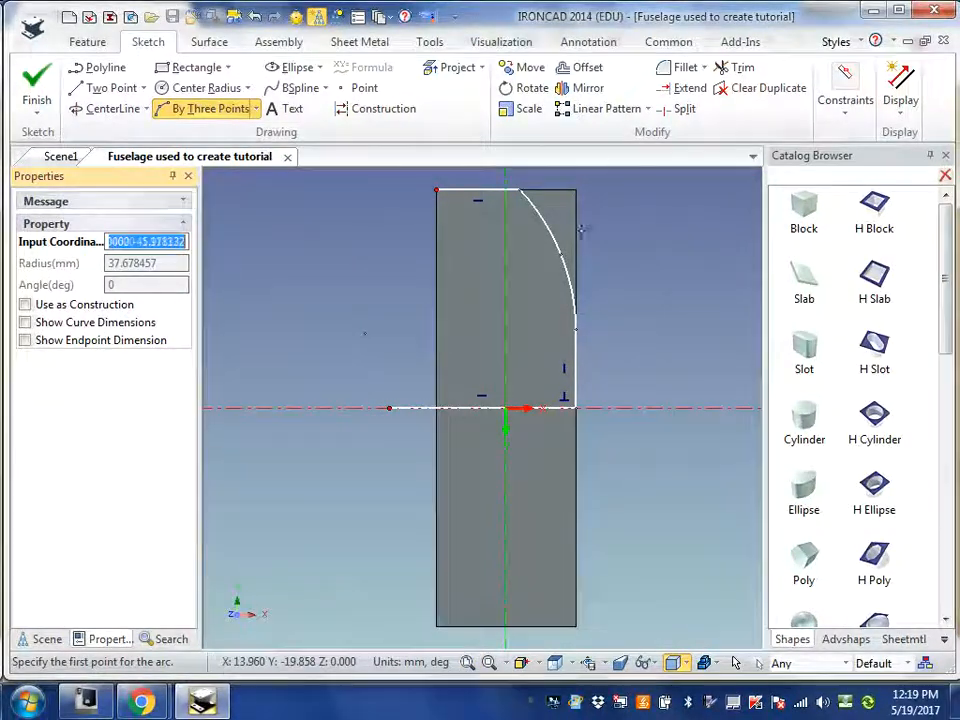
{"action": "left_click", "coordinate": [582, 90]}
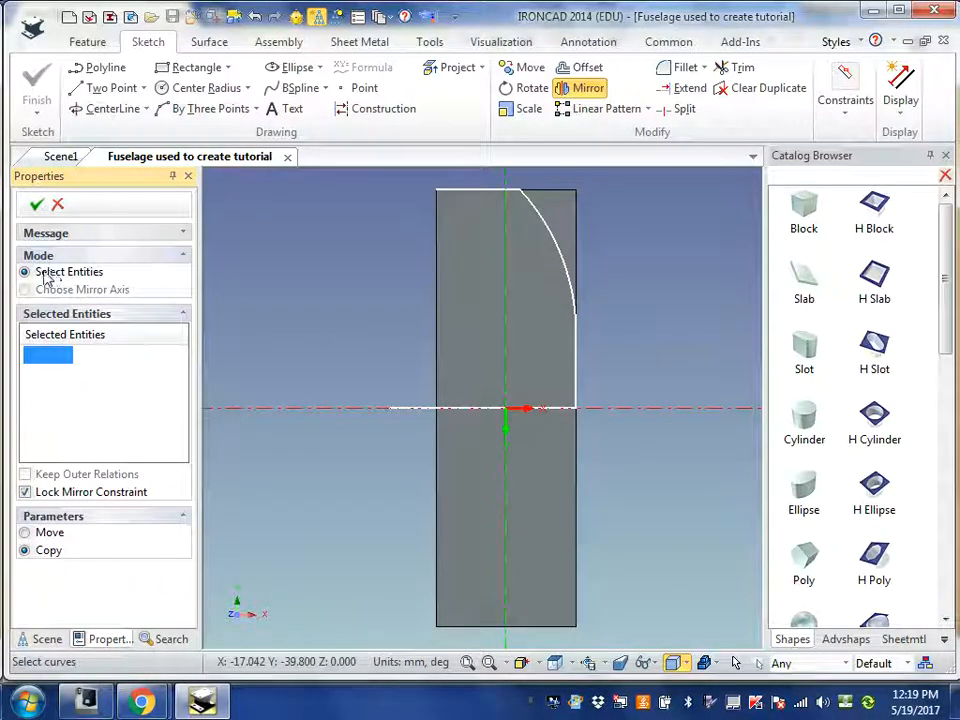
{"action": "left_click", "coordinate": [552, 239]}
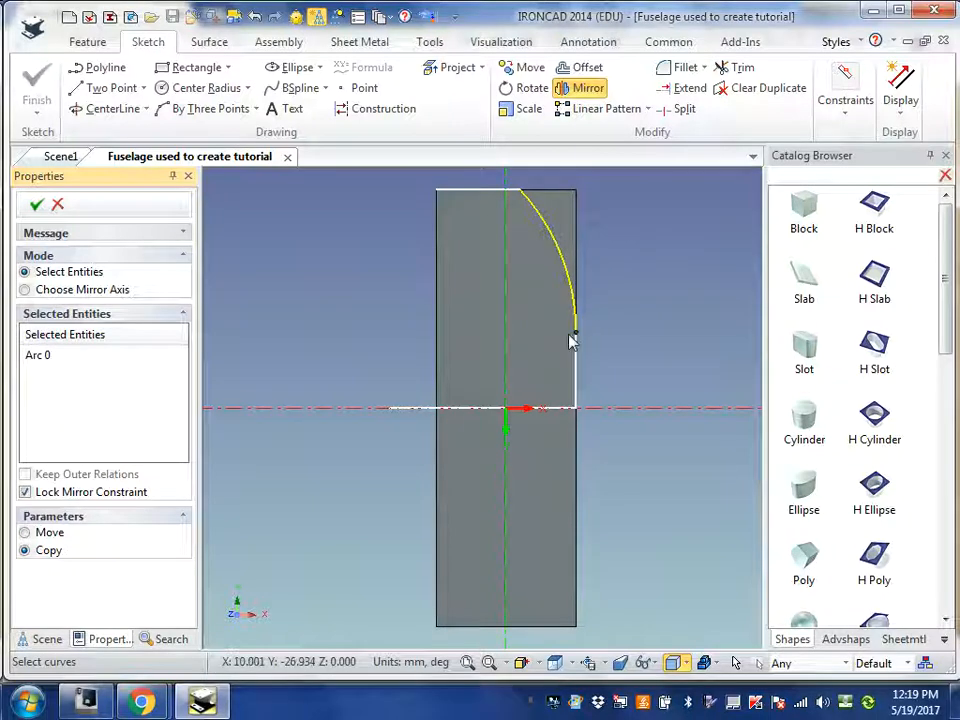
{"action": "left_click", "coordinate": [575, 373]}
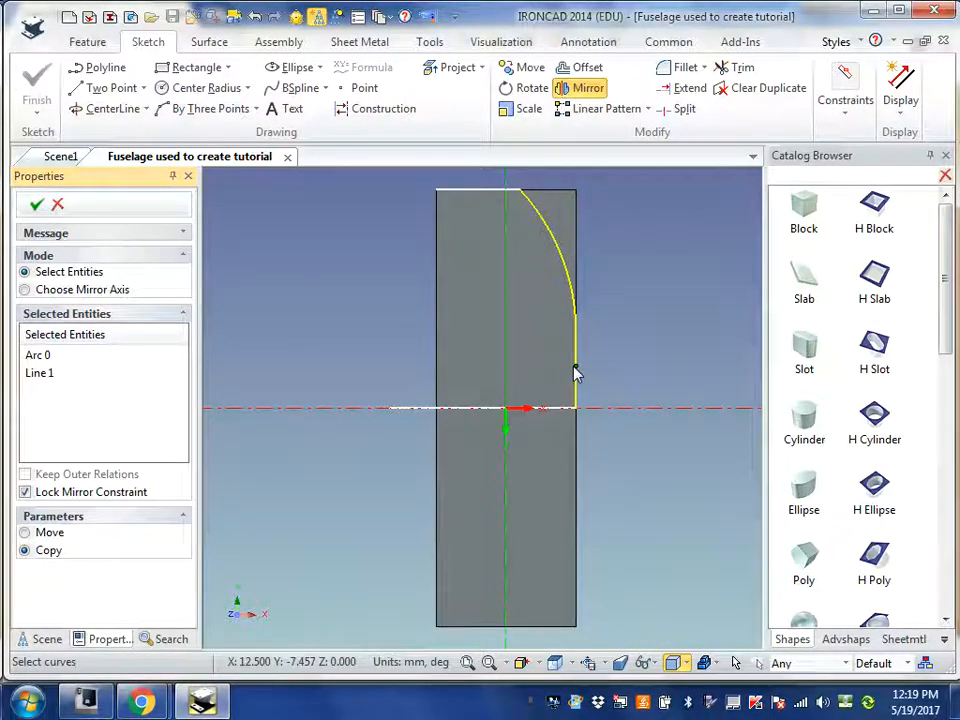
{"action": "left_click", "coordinate": [25, 290]}
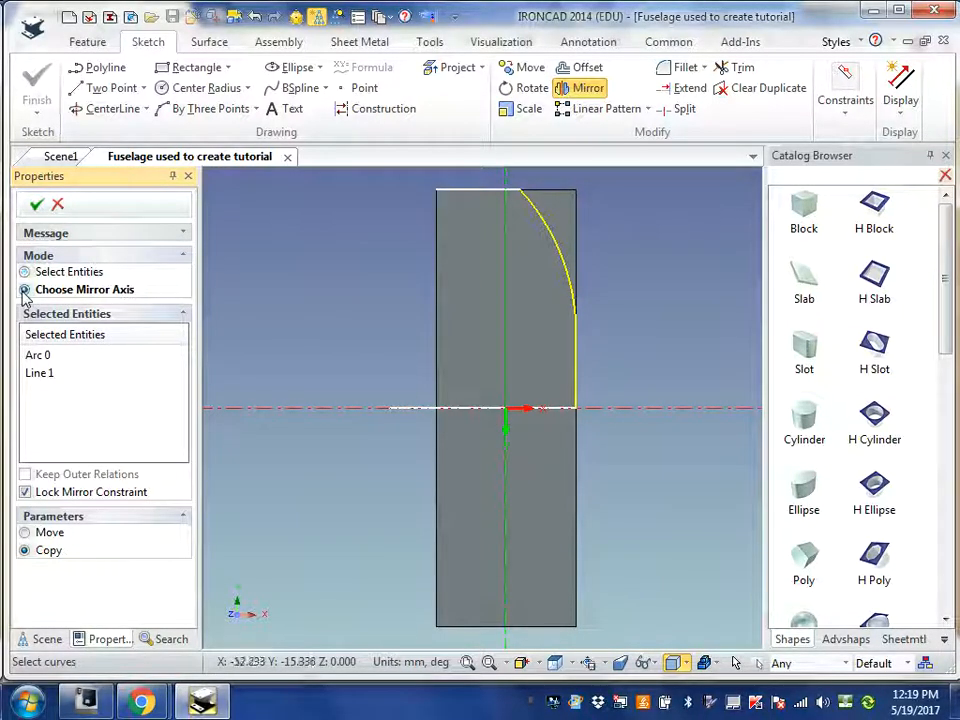
{"action": "left_click", "coordinate": [482, 418]}
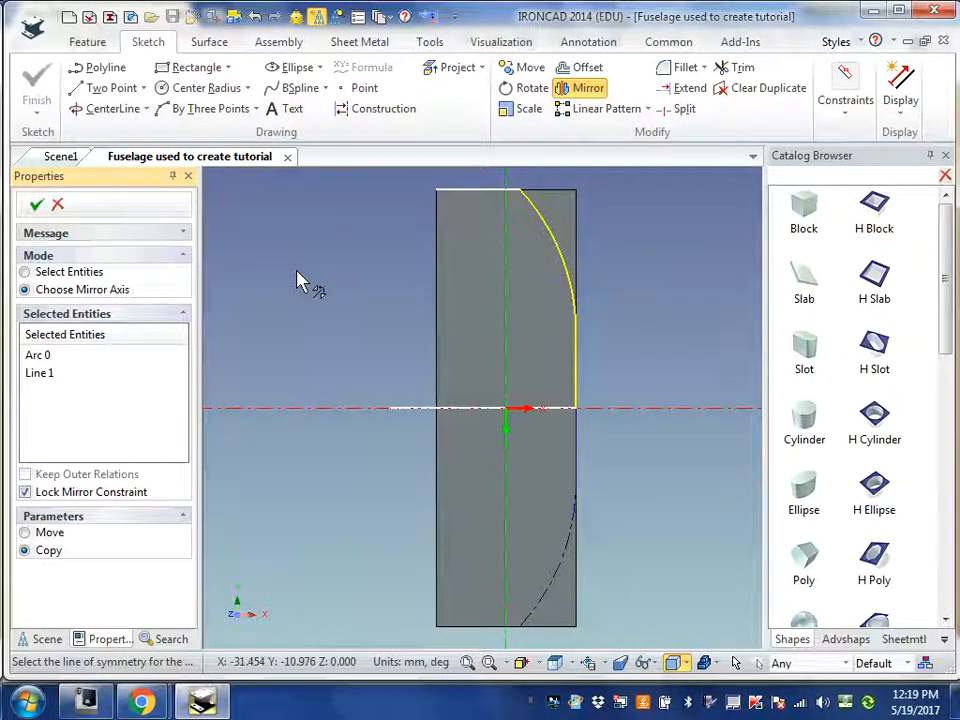
{"action": "left_click", "coordinate": [36, 207]}
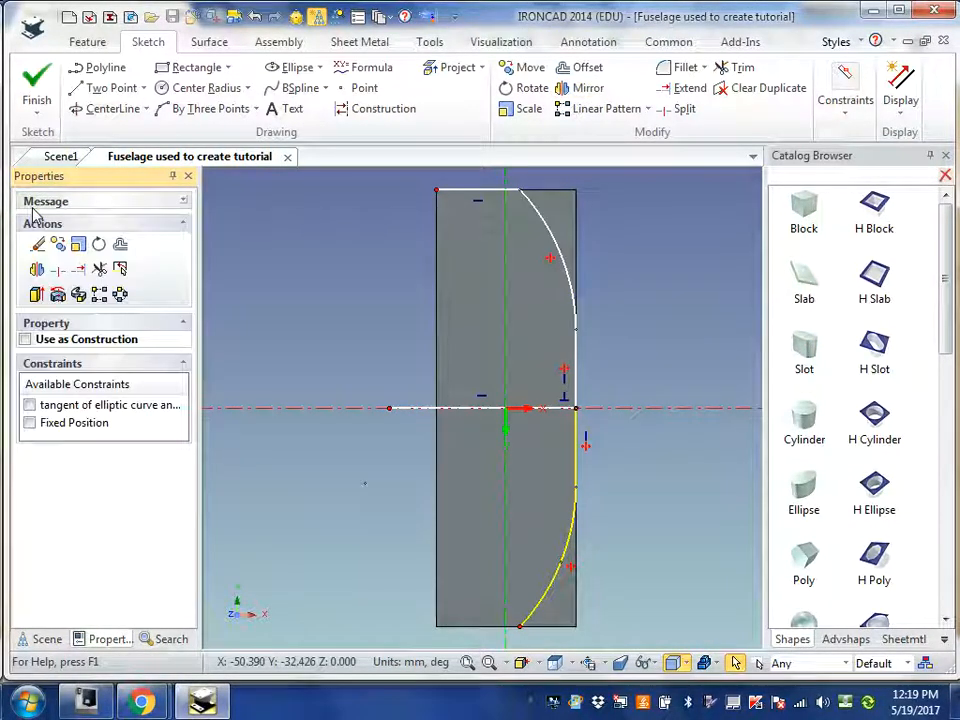
Trim away the horizontal line along the block's upper edge and the horizontal line through its center.
{"action": "left_click", "coordinate": [738, 70]}
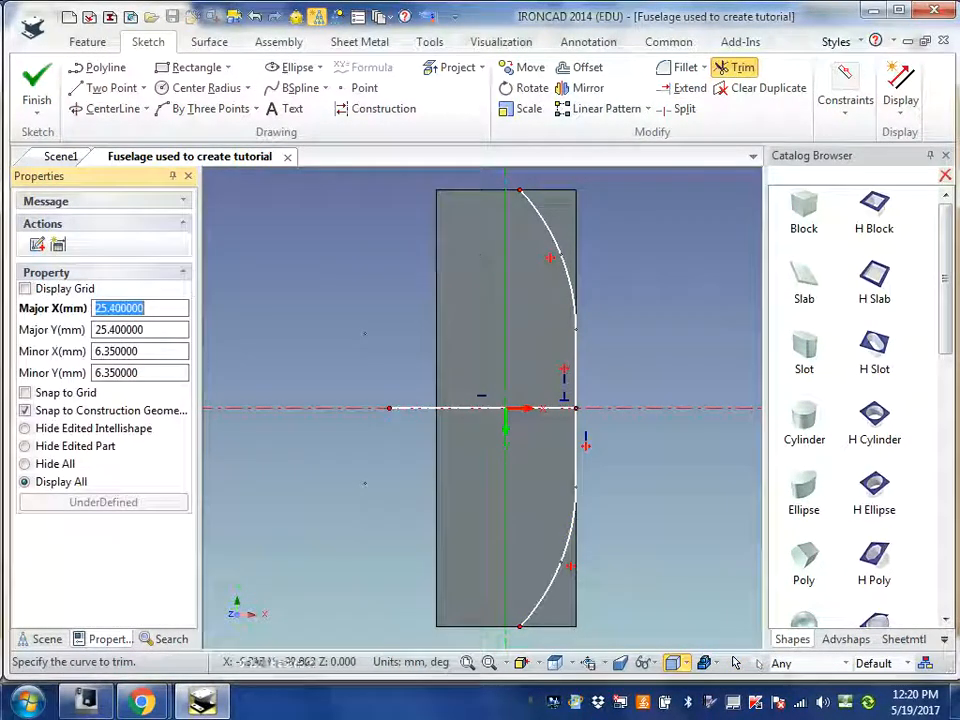
{"action": "left_click", "coordinate": [467, 408]}
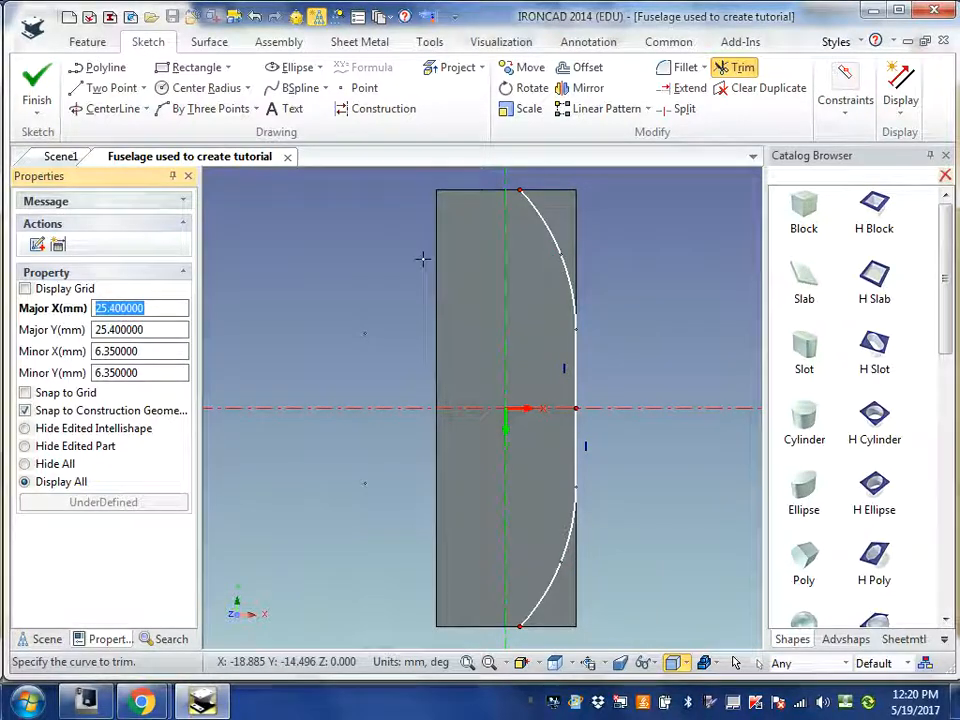
Draw a polyline from the upper arc's top end, about 3 mm up, 32 mm right past the block, and 83 mm down.
{"action": "left_click", "coordinate": [100, 68]}
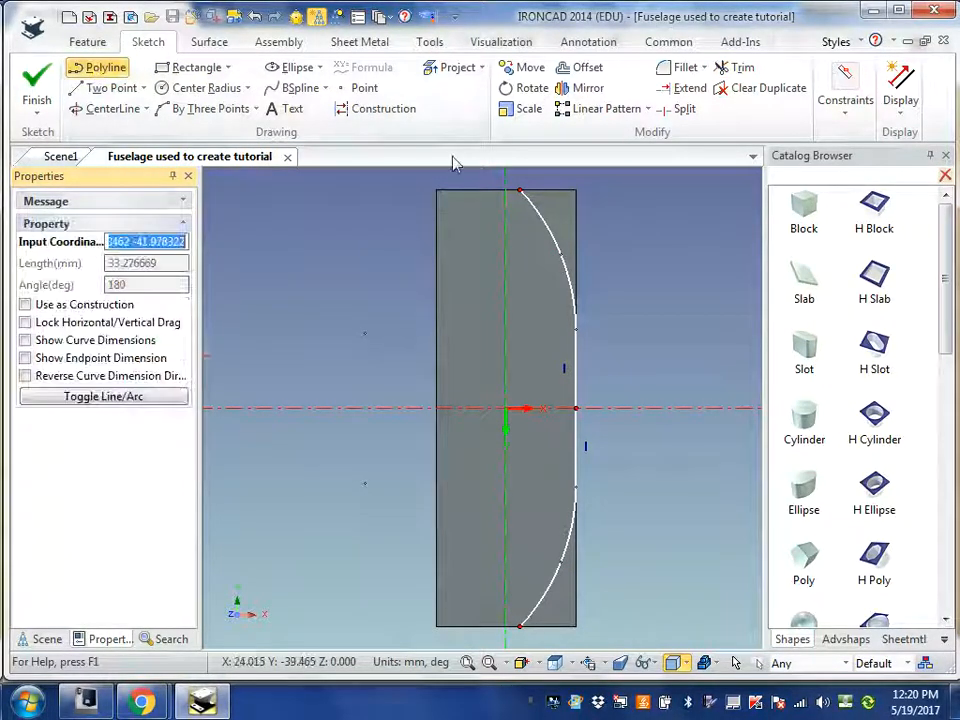
{"action": "left_click", "coordinate": [518, 188]}
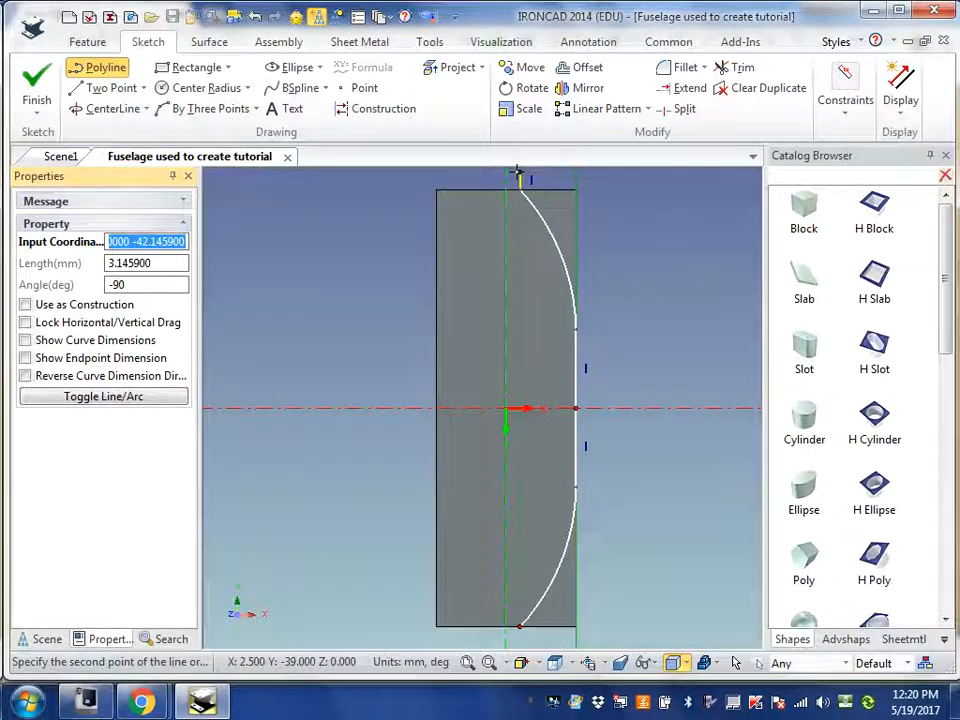
{"action": "left_click", "coordinate": [698, 175]}
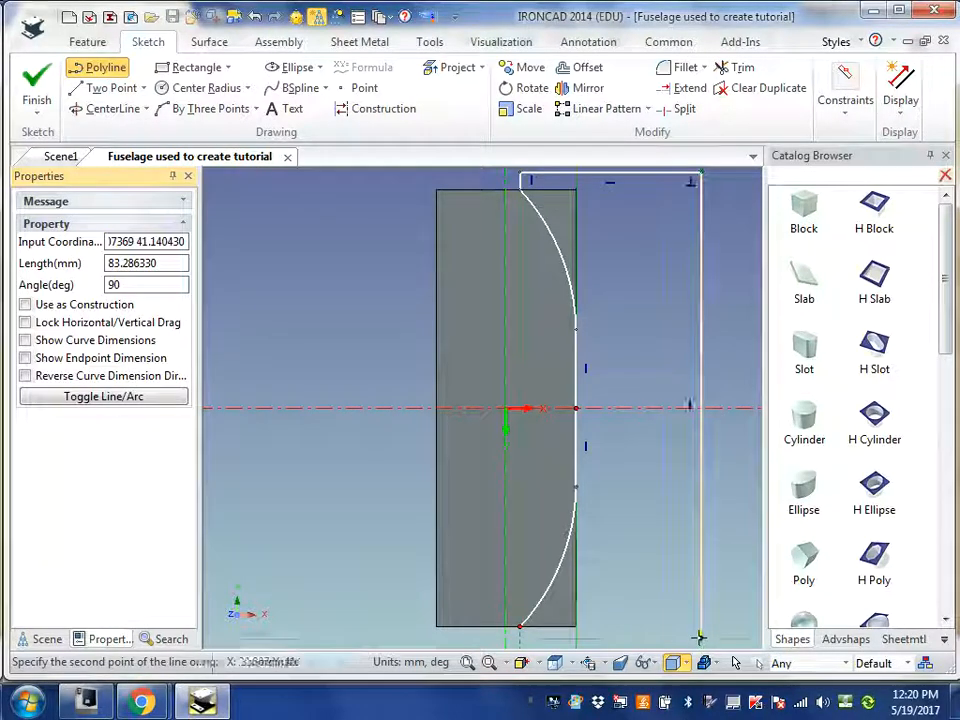
{"action": "left_click", "coordinate": [700, 637]}
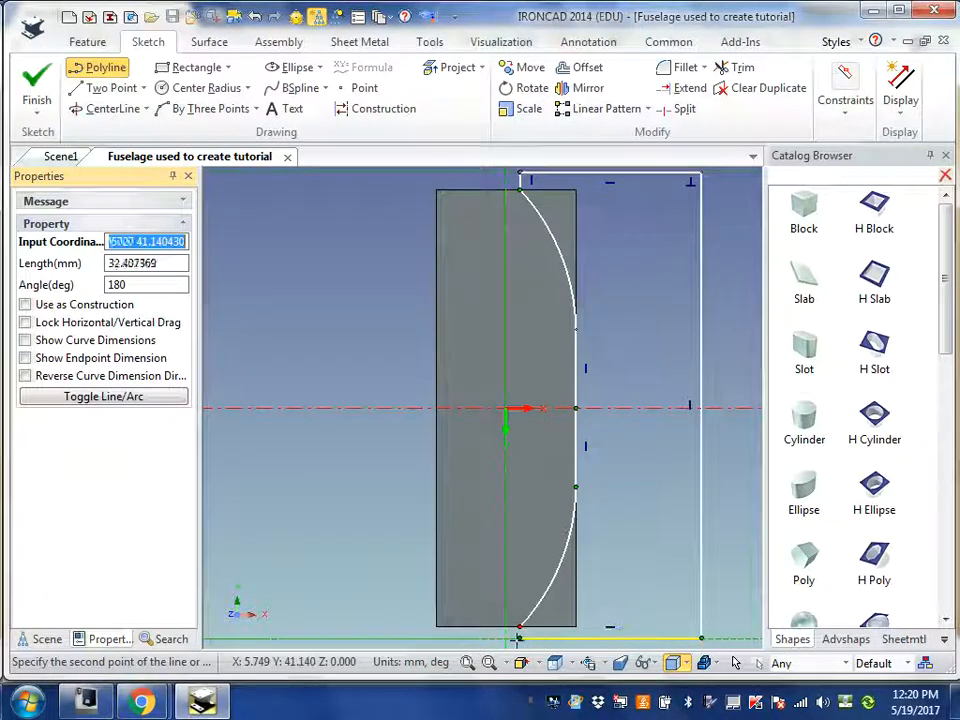